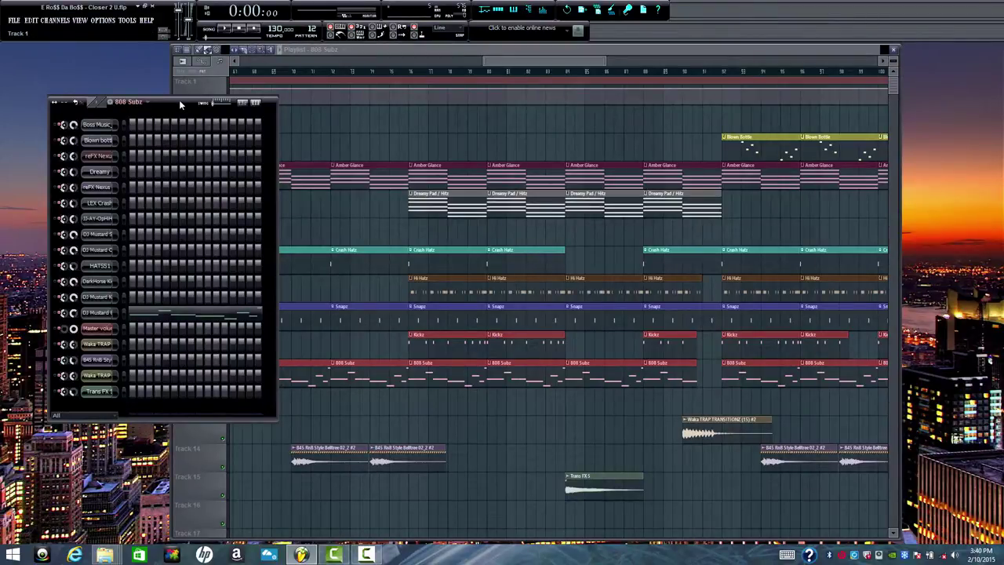
Move the channel rack over the playlist and open the Amber Glance pattern's reFX Nexus notes in the piano roll.
drag(179, 102, 471, 106)
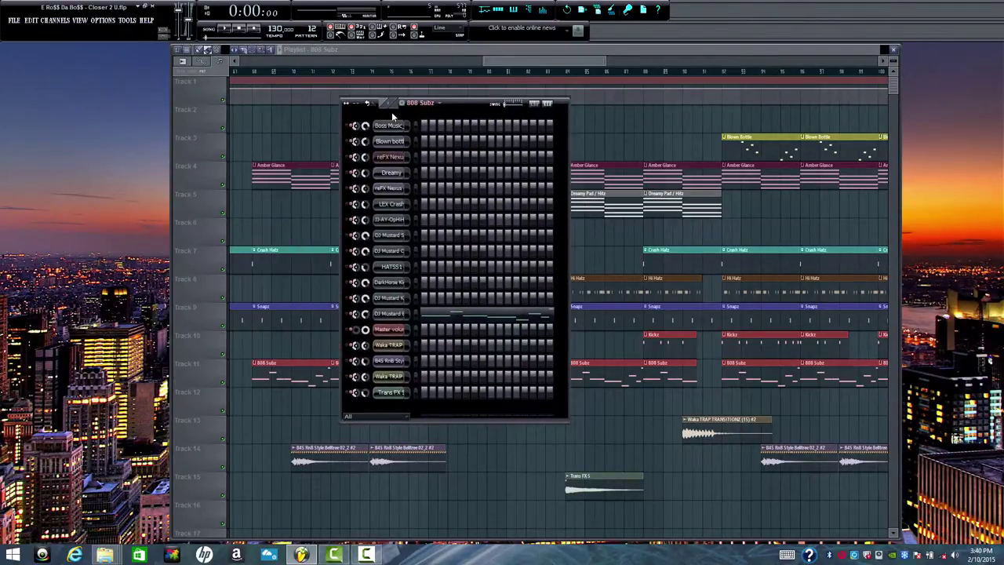
click(441, 104)
click(445, 127)
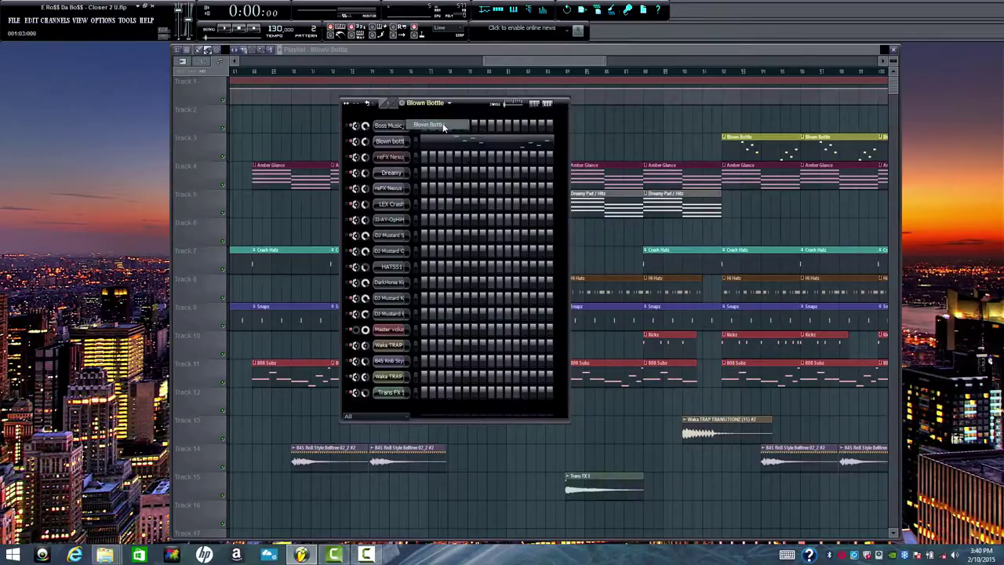
click(454, 104)
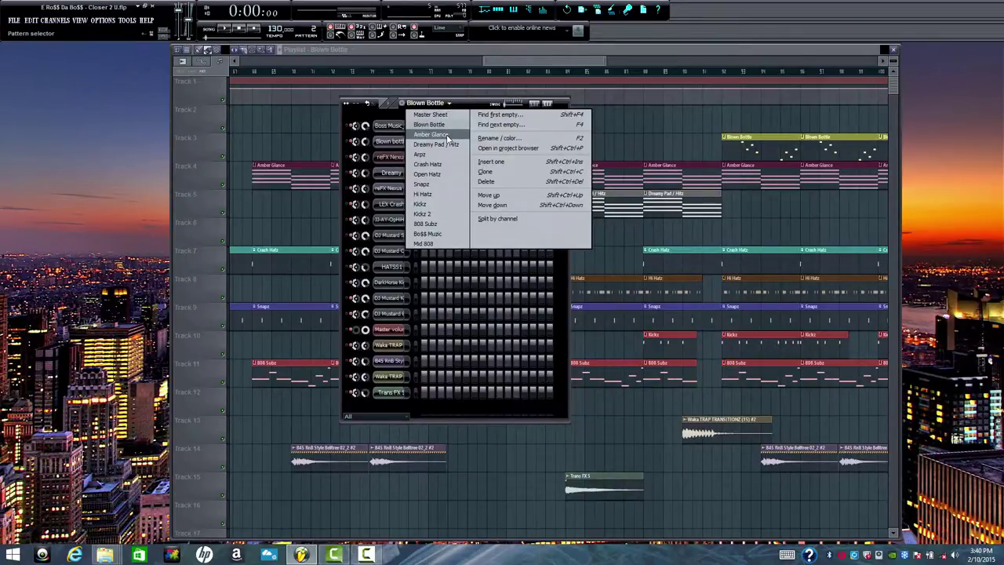
click(446, 134)
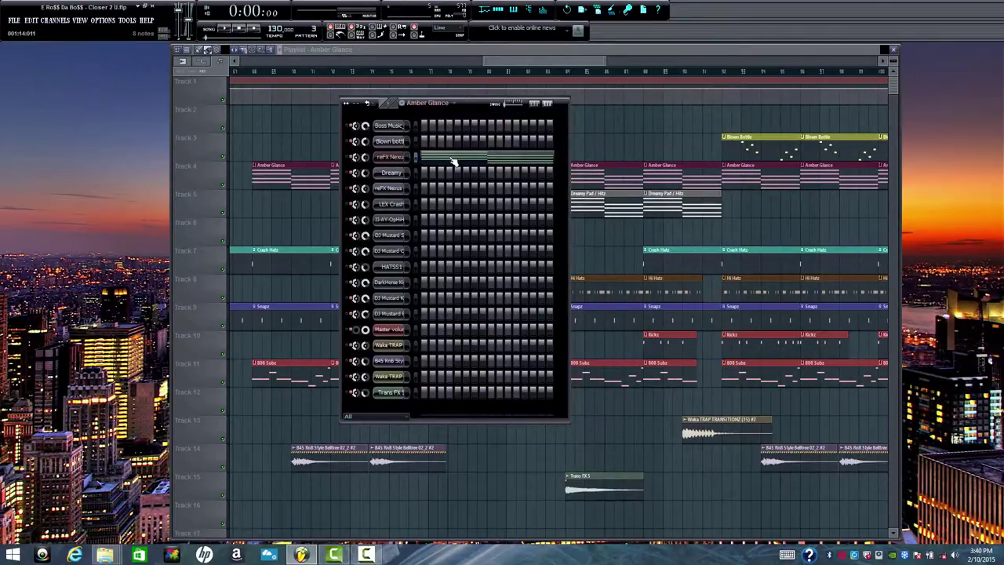
click(454, 161)
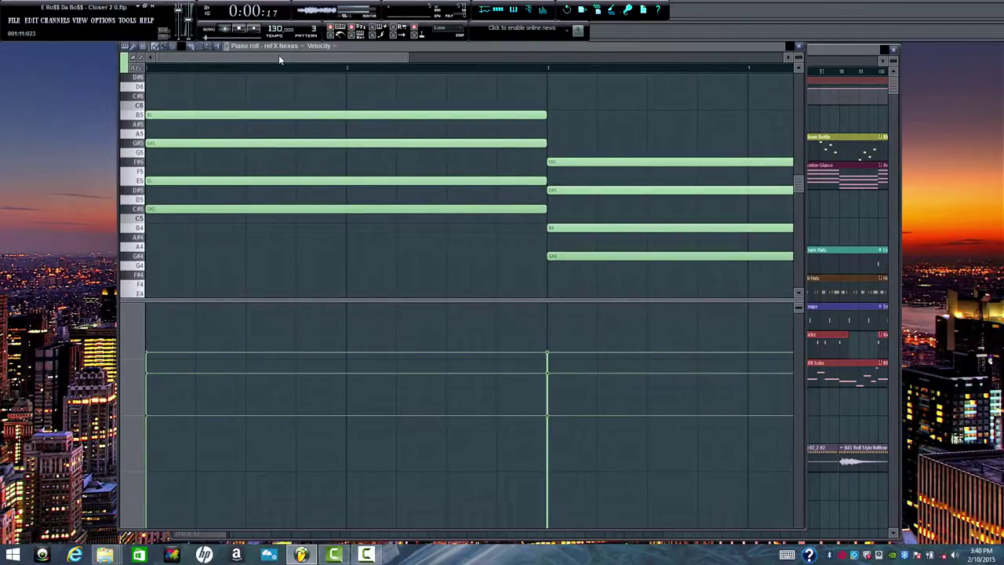
Play the Amber Glance chord progression from the piano roll, then stop playback.
click(223, 29)
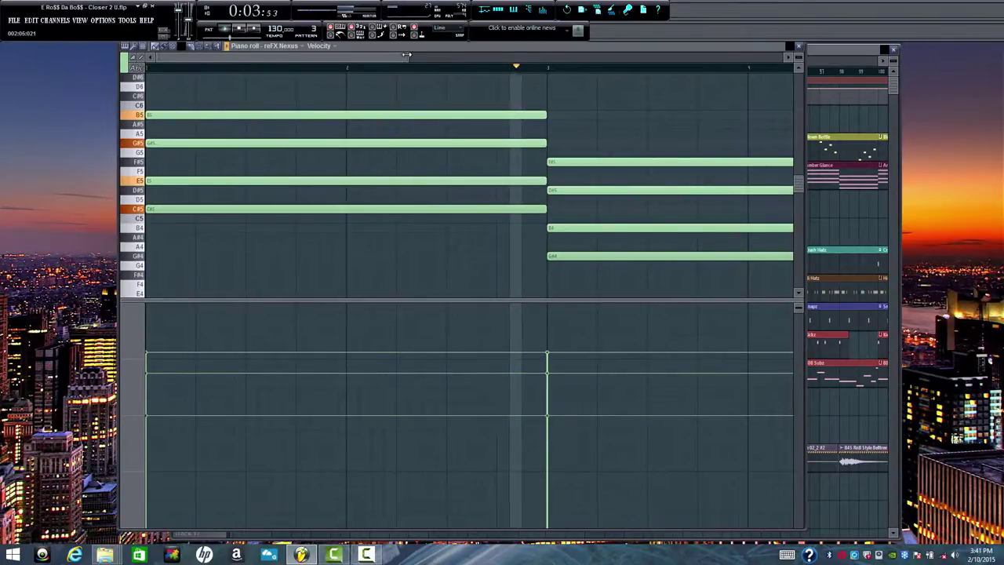
drag(404, 60, 537, 57)
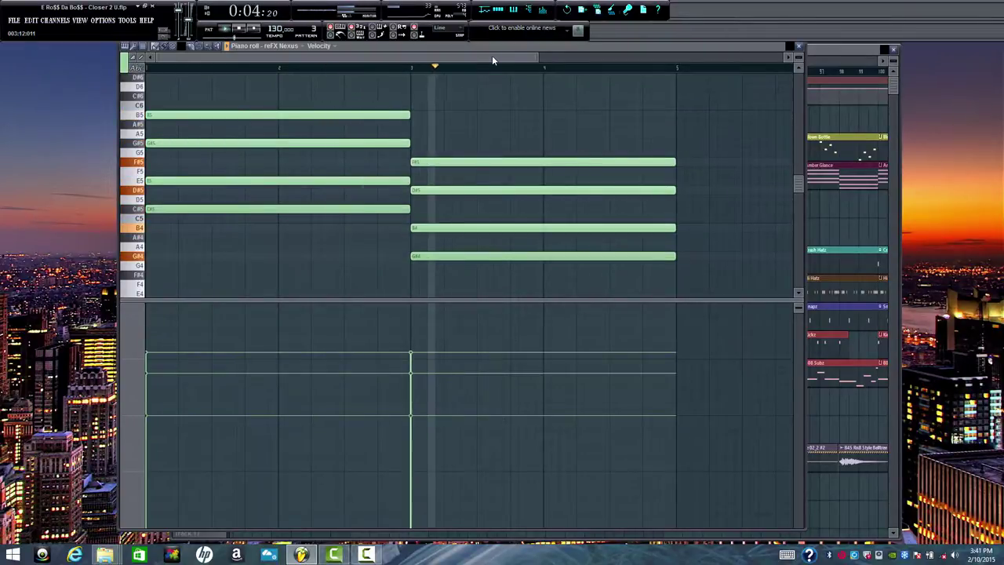
key(space)
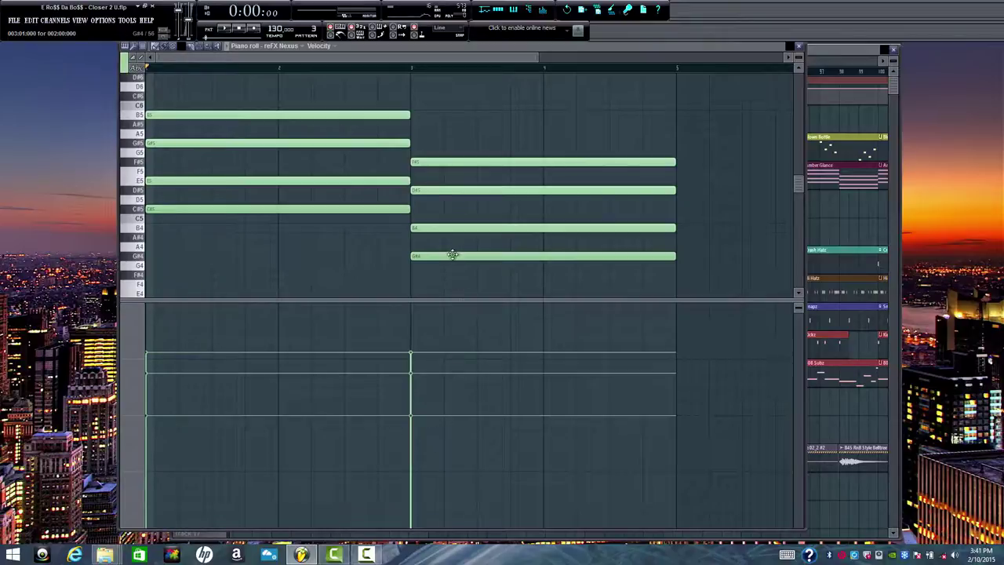
Audition the G#4, B4 and C#5 root notes of the Amber Glance chords and close the piano roll.
mouse_move(451, 256)
mouse_down()
mouse_move(484, 260)
mouse_move(452, 258)
mouse_up()
mouse_move(439, 227)
mouse_down()
mouse_move(453, 227)
mouse_move(440, 227)
mouse_up()
click(331, 211)
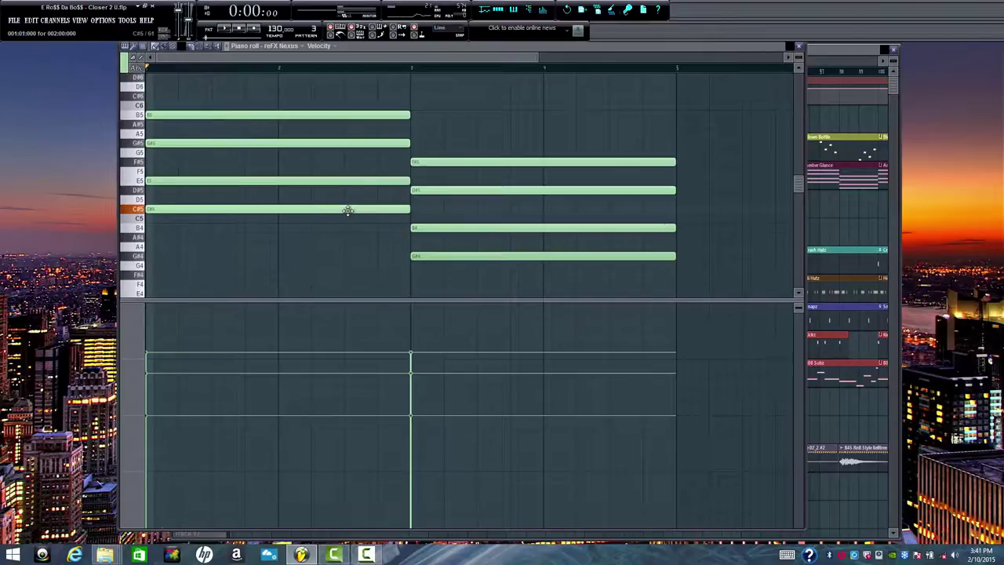
click(799, 46)
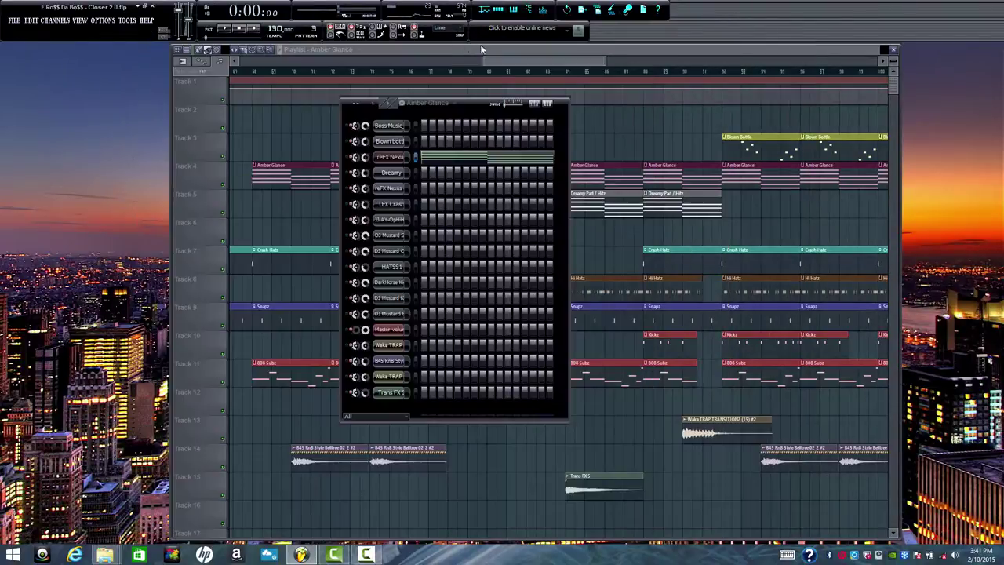
Play the Blown Bottle pattern's melody in its piano roll, then stop playback and close the editor.
click(455, 104)
click(429, 124)
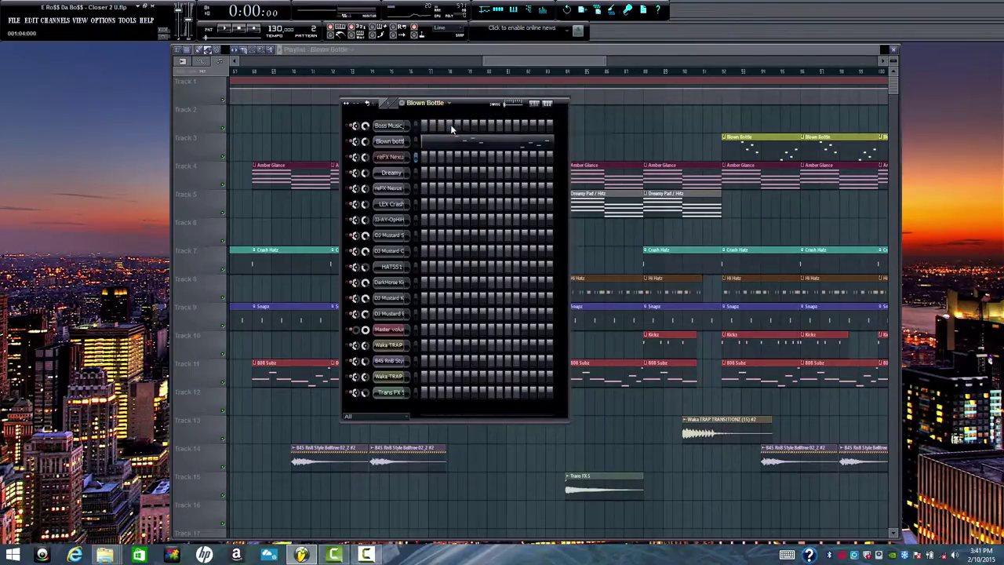
click(451, 145)
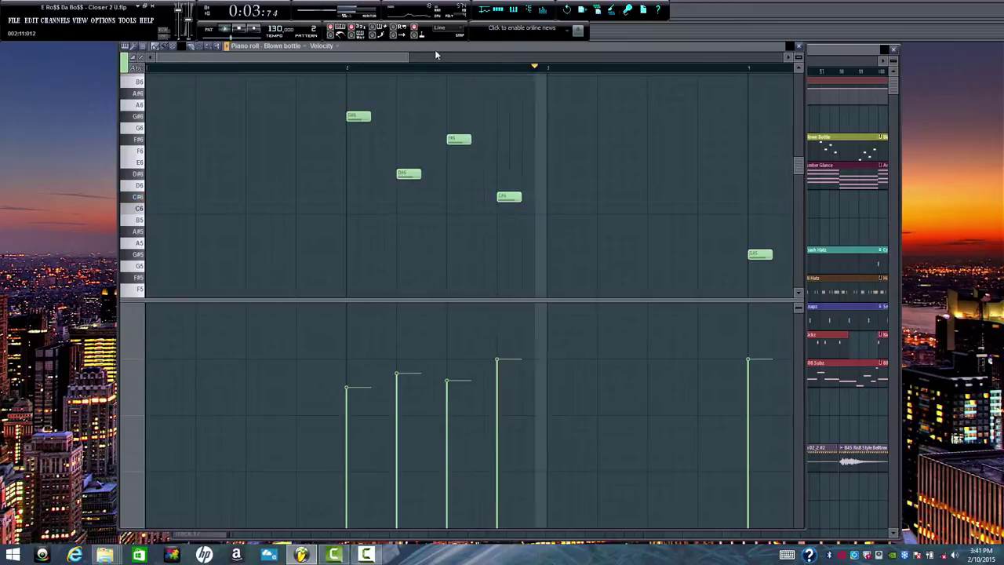
drag(407, 57, 521, 57)
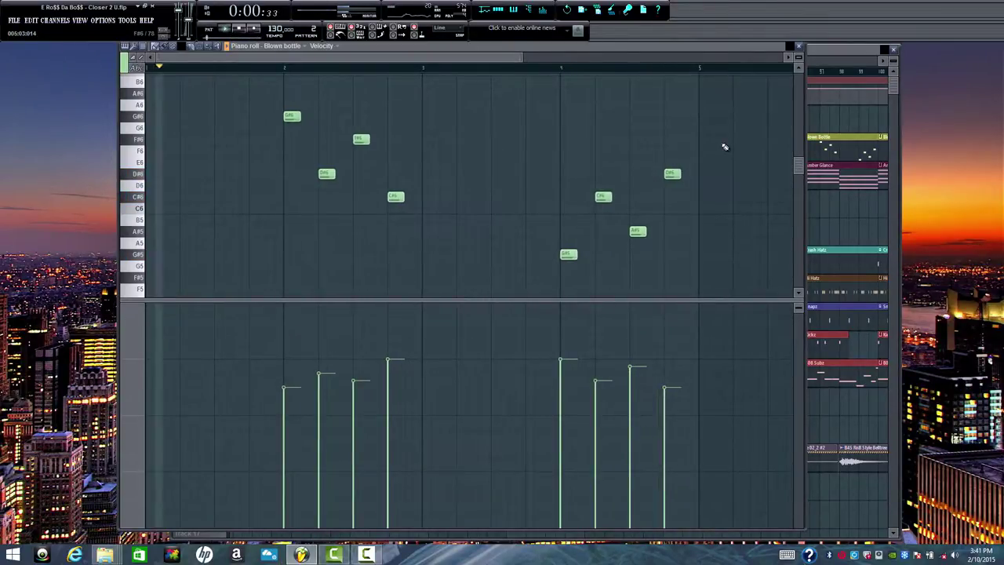
key(space)
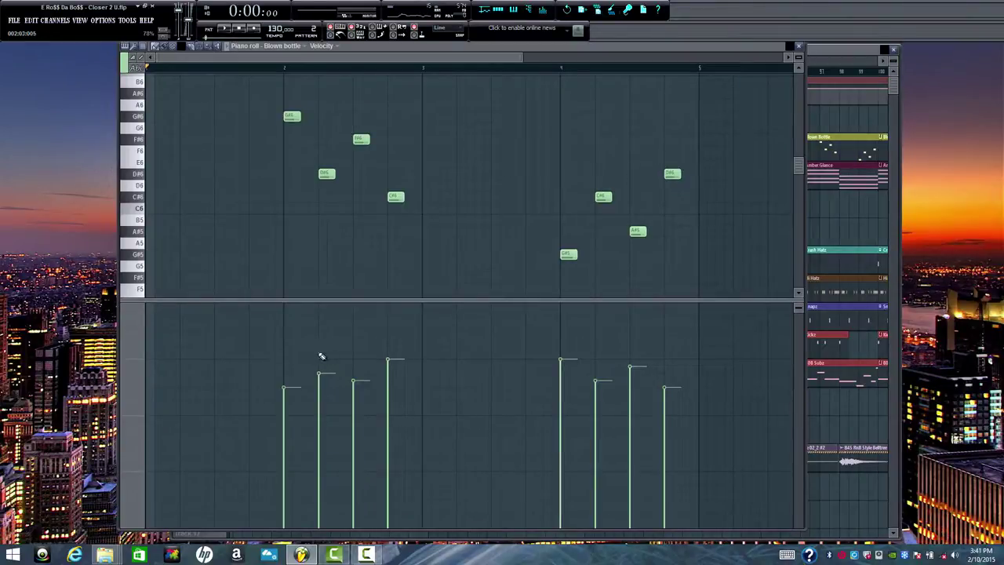
click(800, 48)
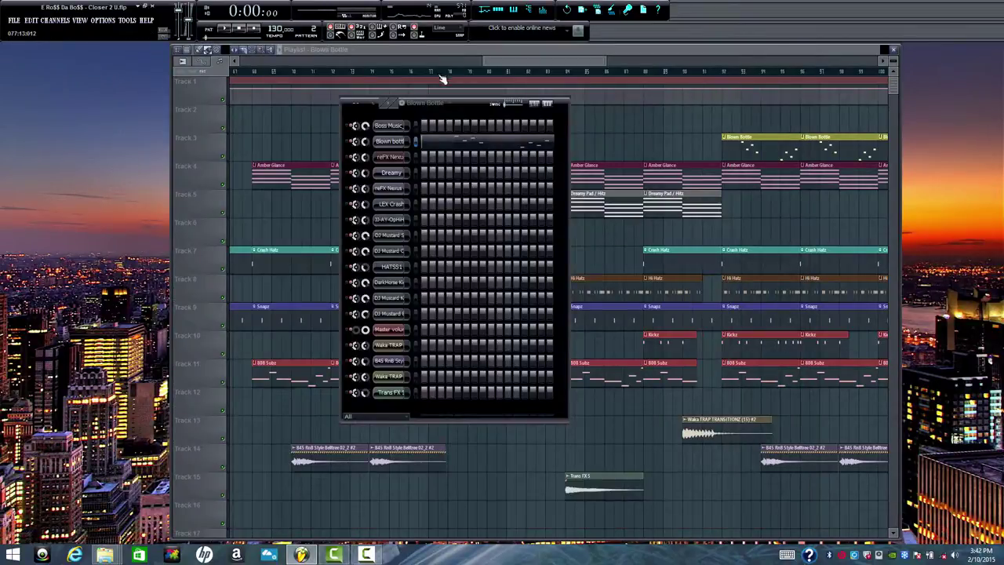
Open the Blown bottle channel's Sytrus synth and look up Blown bottle in the Wind section of its presets.
click(394, 142)
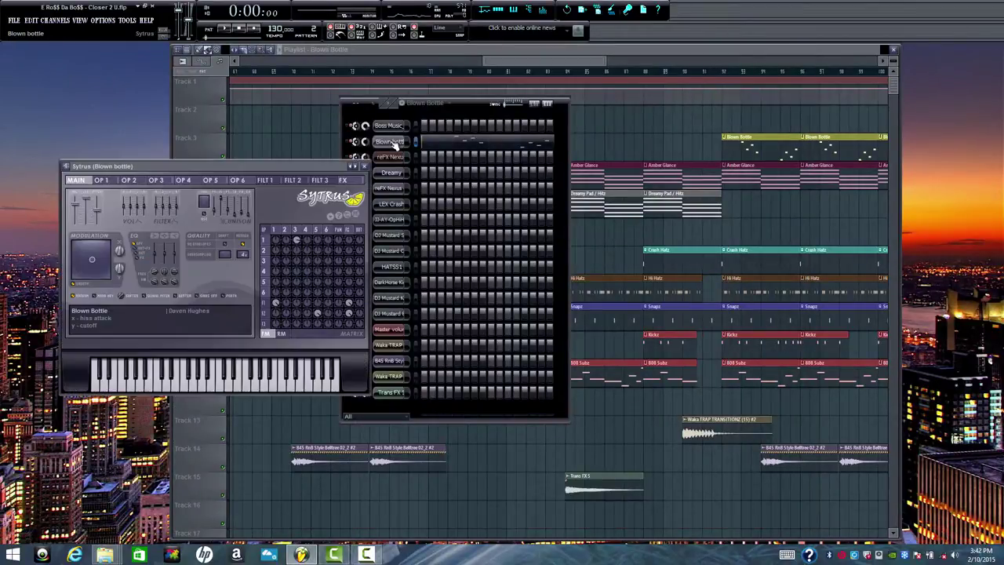
click(68, 169)
mouse_move(126, 195)
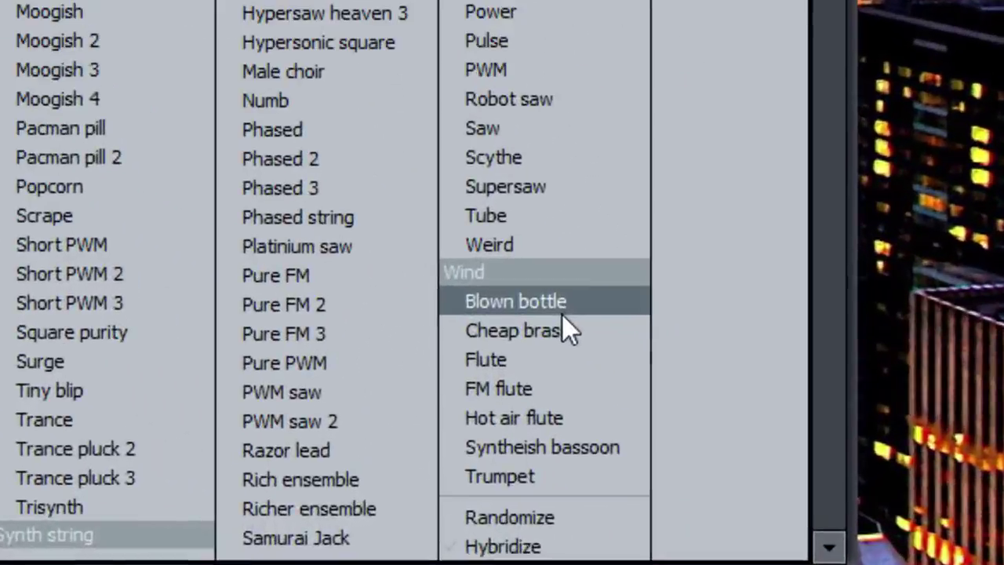
click(900, 156)
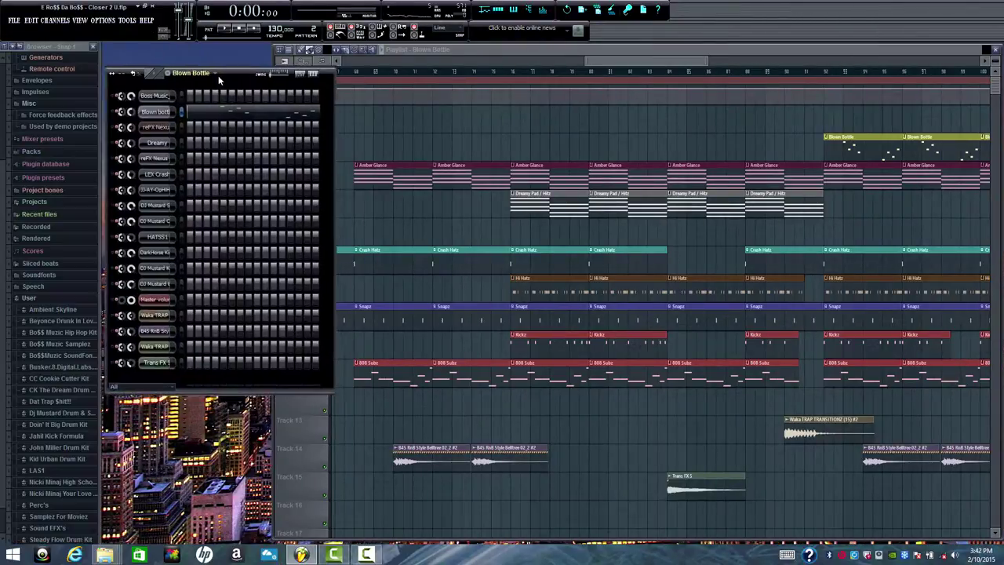
Play the Dreamy Pad / Hitz pattern's Dreamy chords in the piano roll, then close it and stop playback.
drag(218, 75, 215, 63)
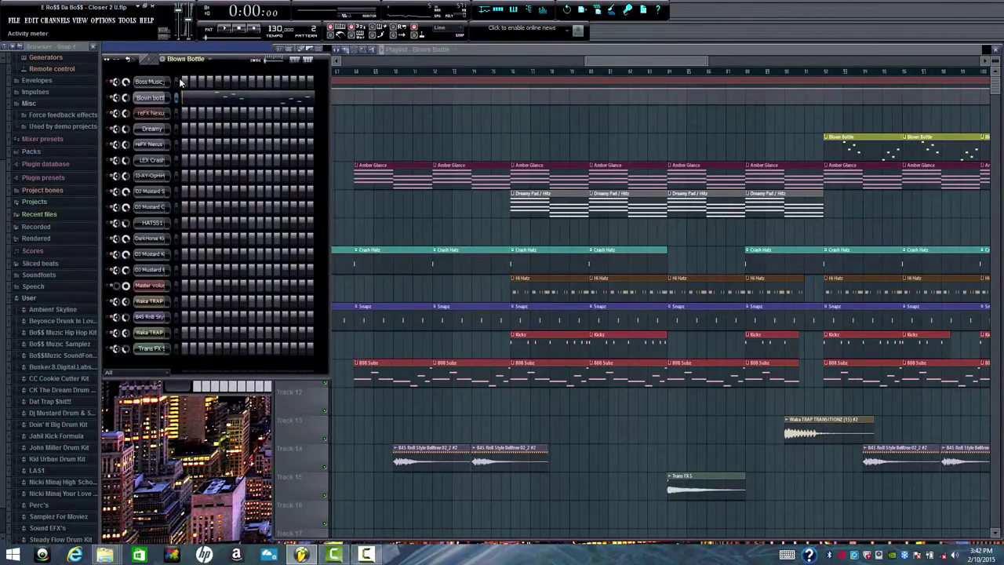
click(210, 60)
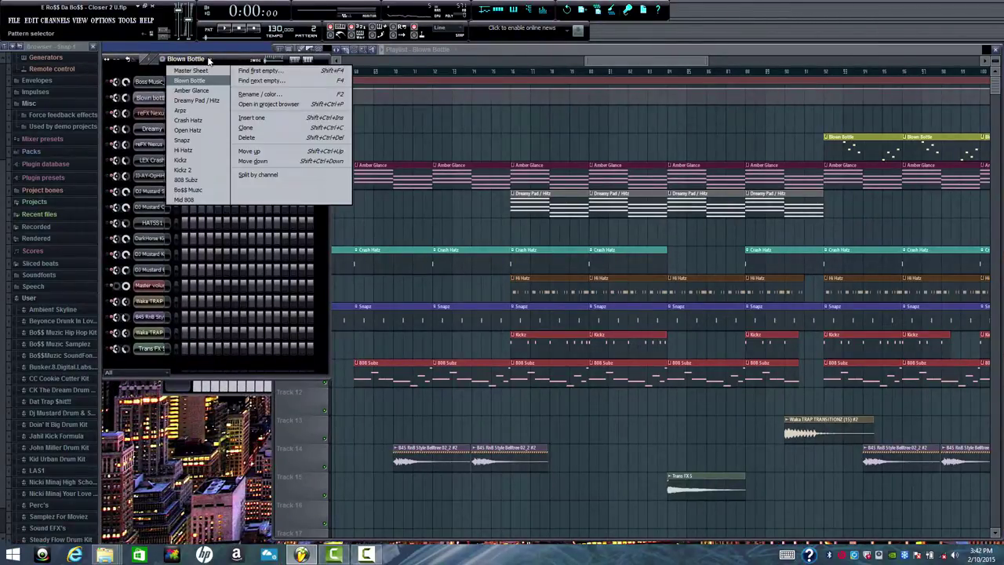
click(211, 98)
click(218, 130)
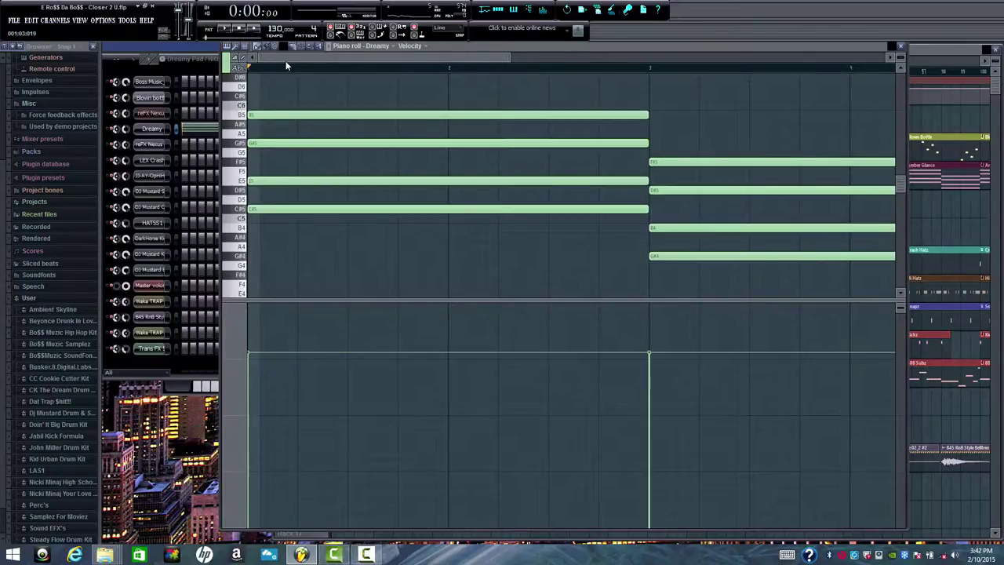
key(space)
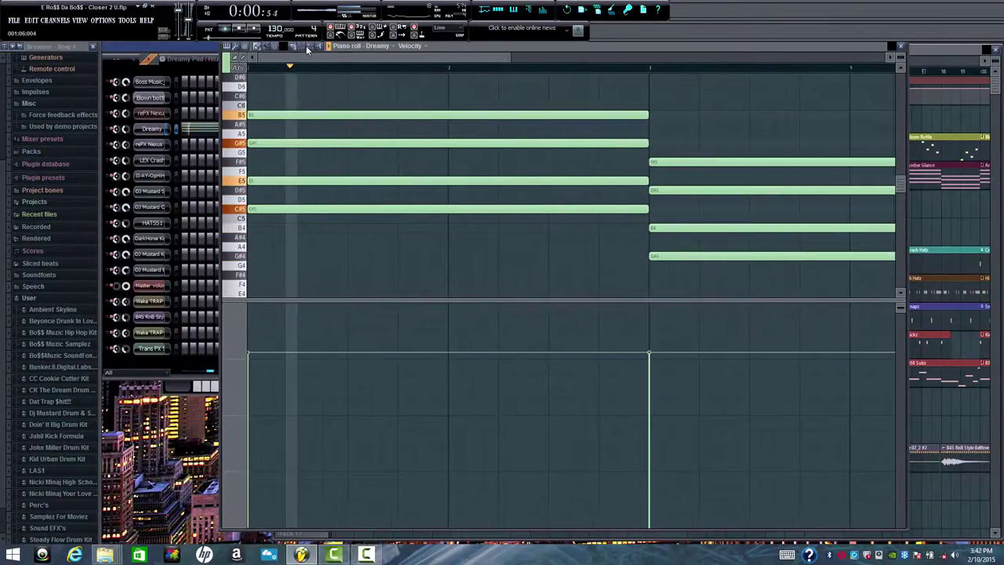
click(902, 47)
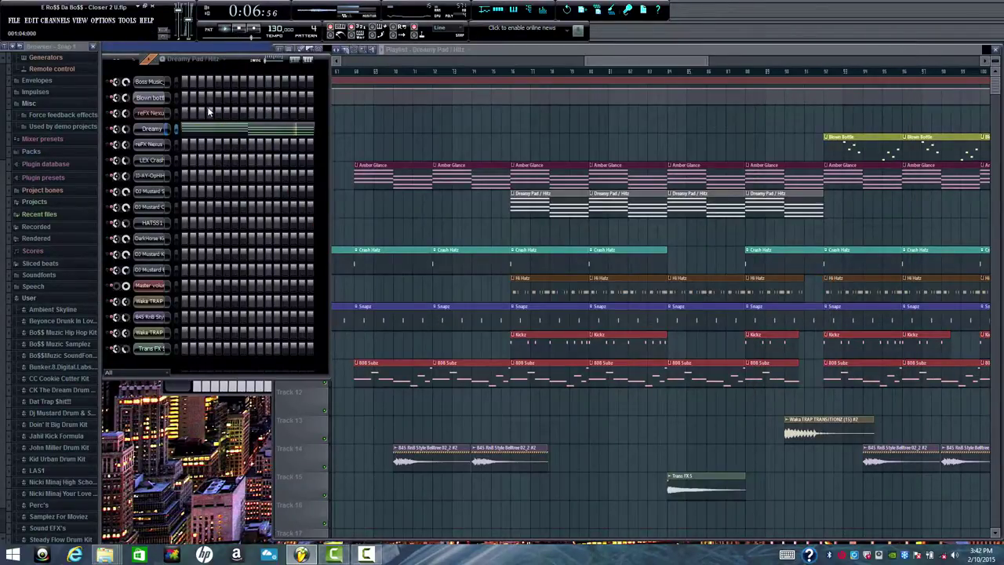
key(space)
Select the Arpz pattern and examine the Sytrus preset options of the Dreamy channel.
click(225, 60)
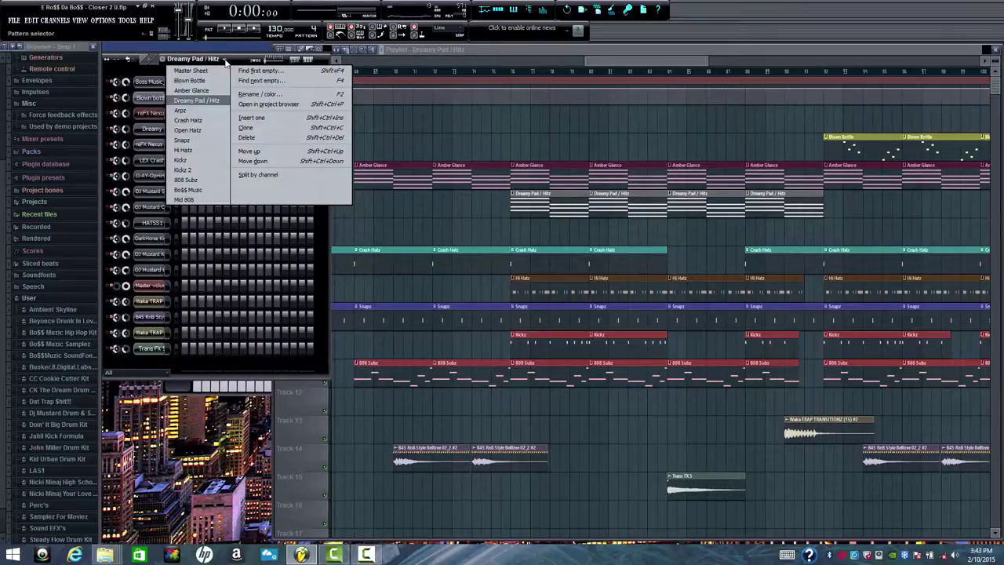
click(193, 112)
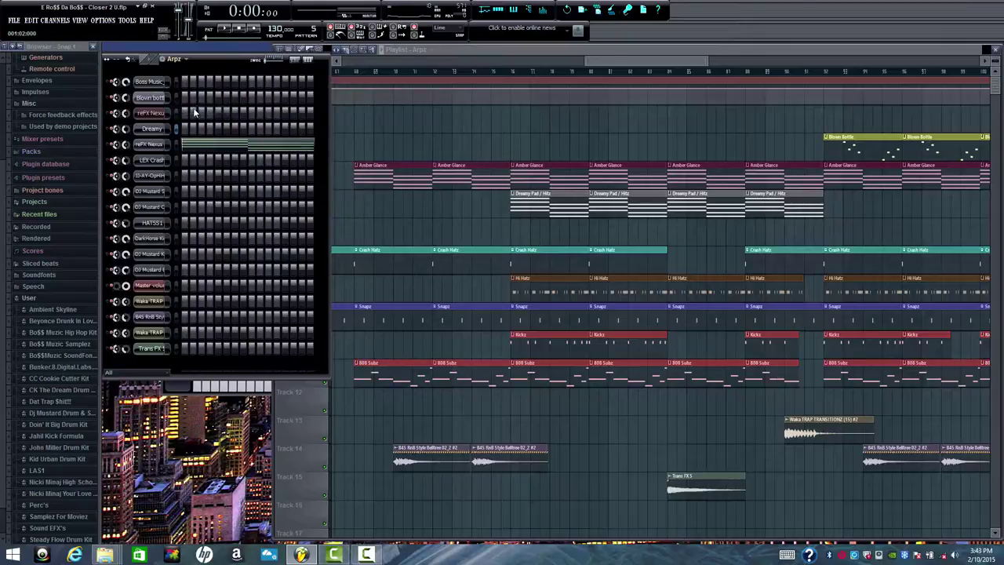
click(157, 132)
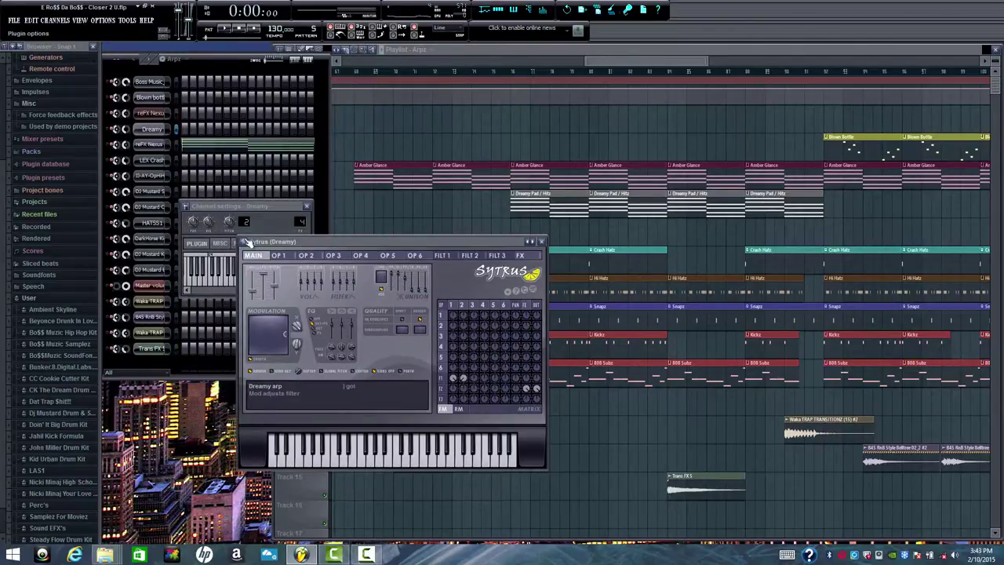
click(245, 242)
mouse_move(271, 251)
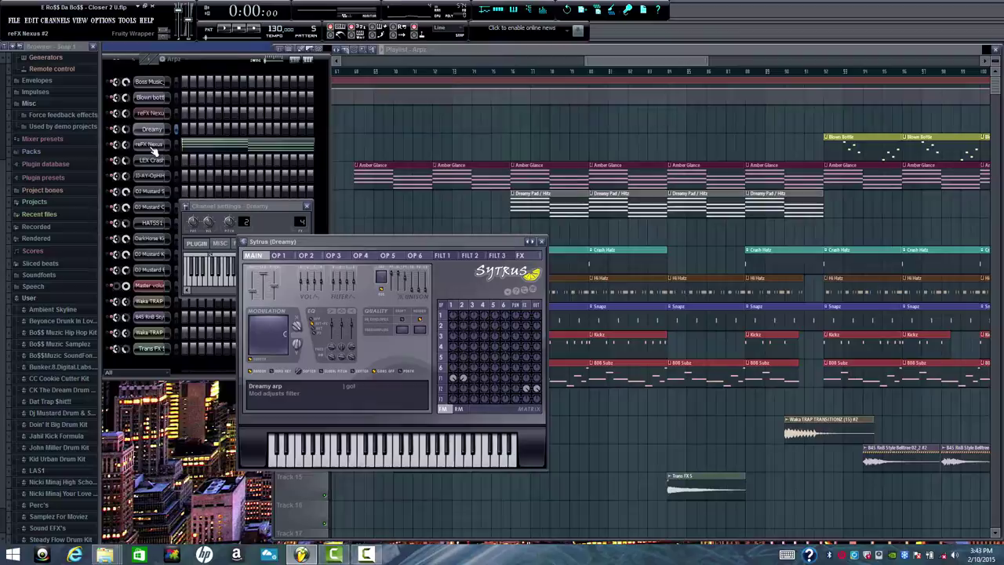
Check which Nexus preset the reFX Nexus #2 channel uses, then close its plugin and channel settings.
click(153, 146)
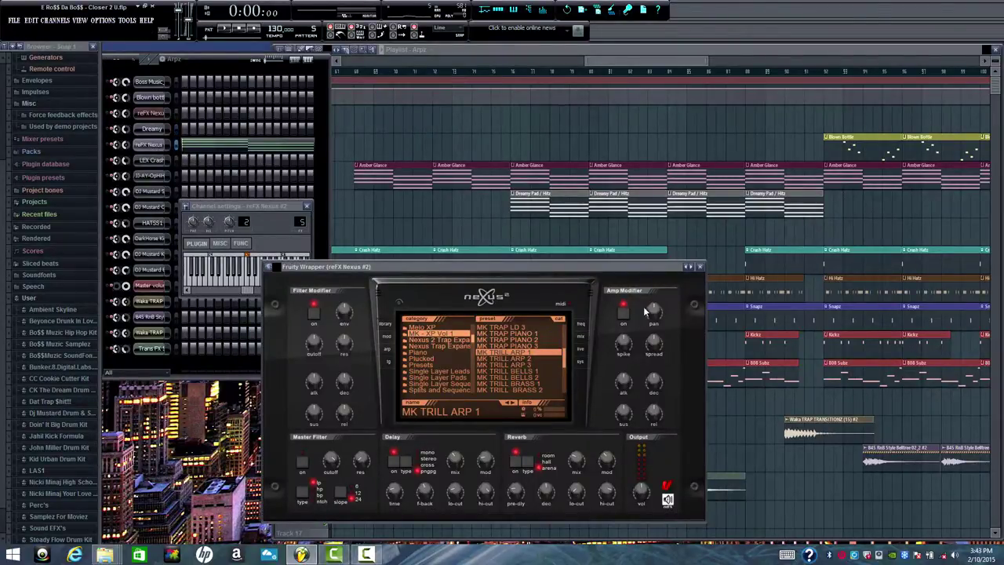
click(700, 267)
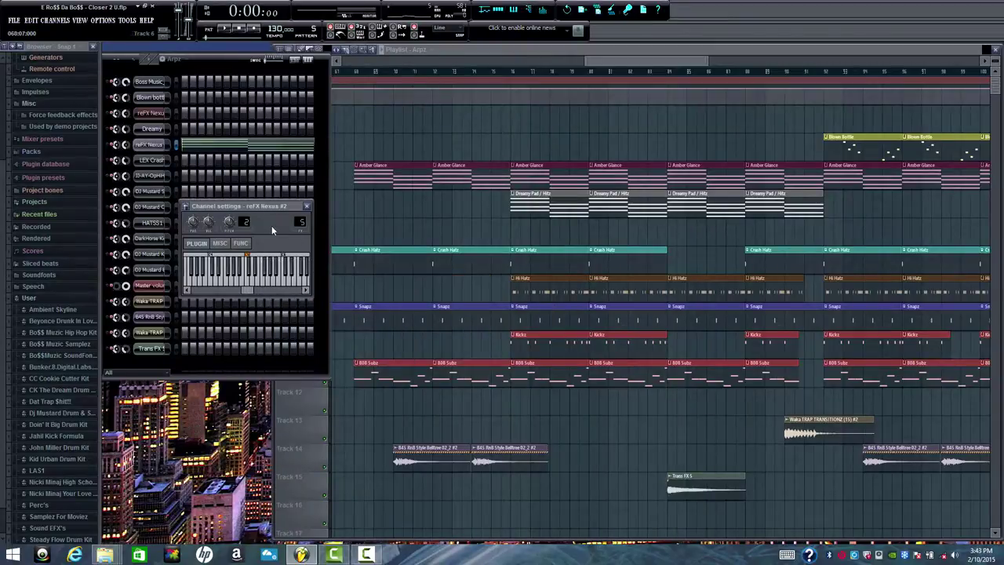
click(149, 145)
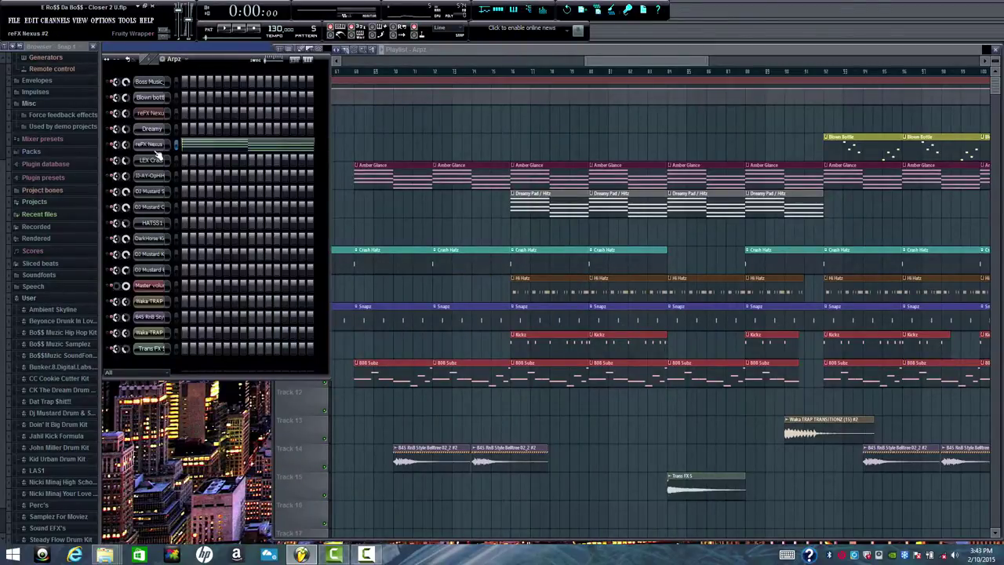
click(156, 153)
Play the Arpz pattern's reFX Nexus #2 chords in the piano roll, then close it and stop playback.
click(206, 149)
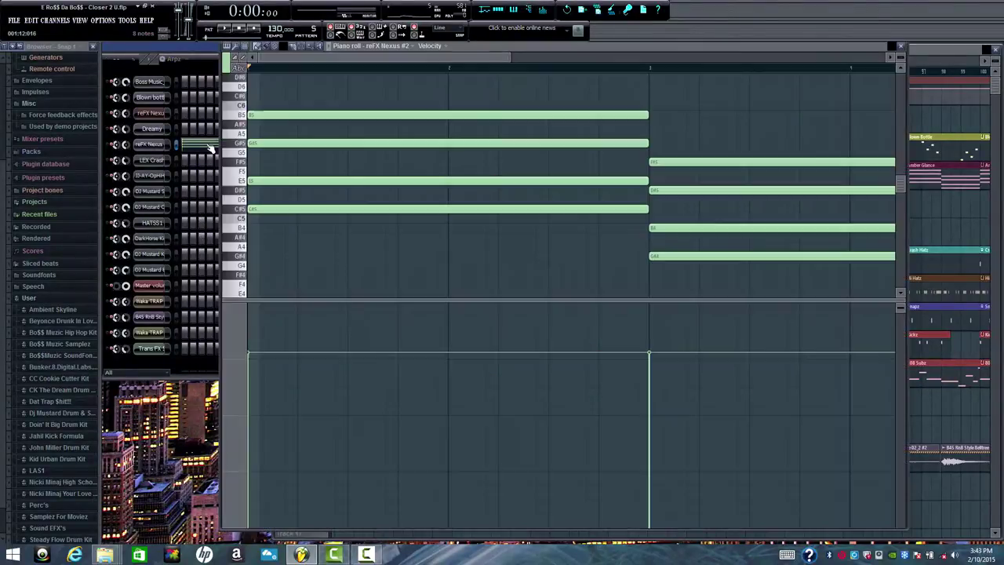
key(space)
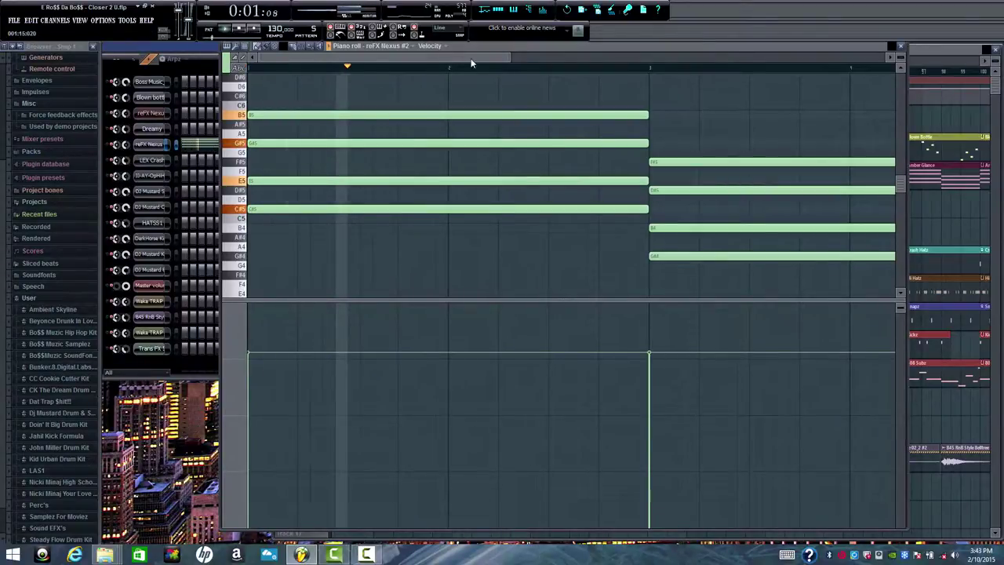
drag(510, 56, 628, 56)
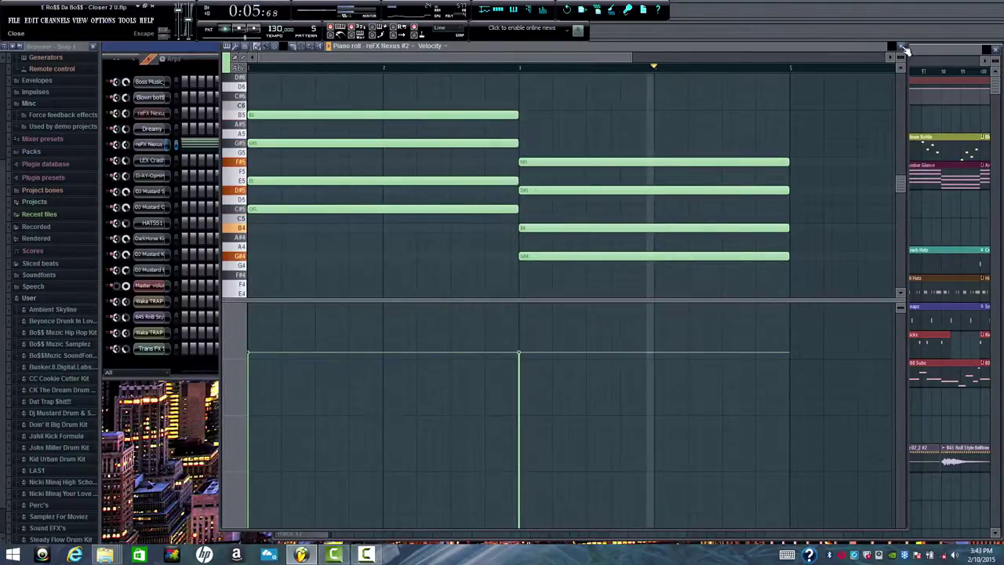
click(904, 49)
key(space)
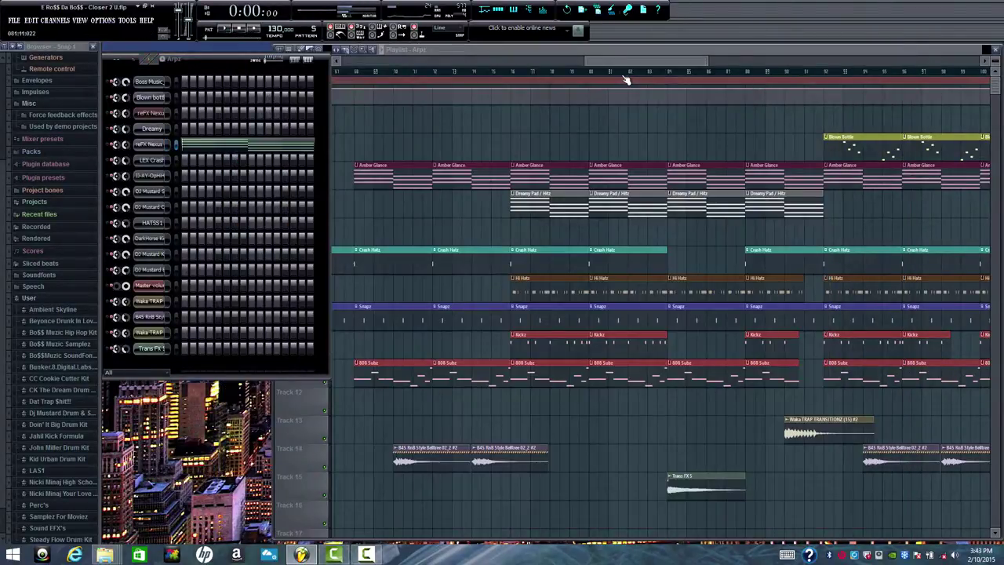
Select the Crash Hatz pattern and play its LEX Crash hit.
click(188, 59)
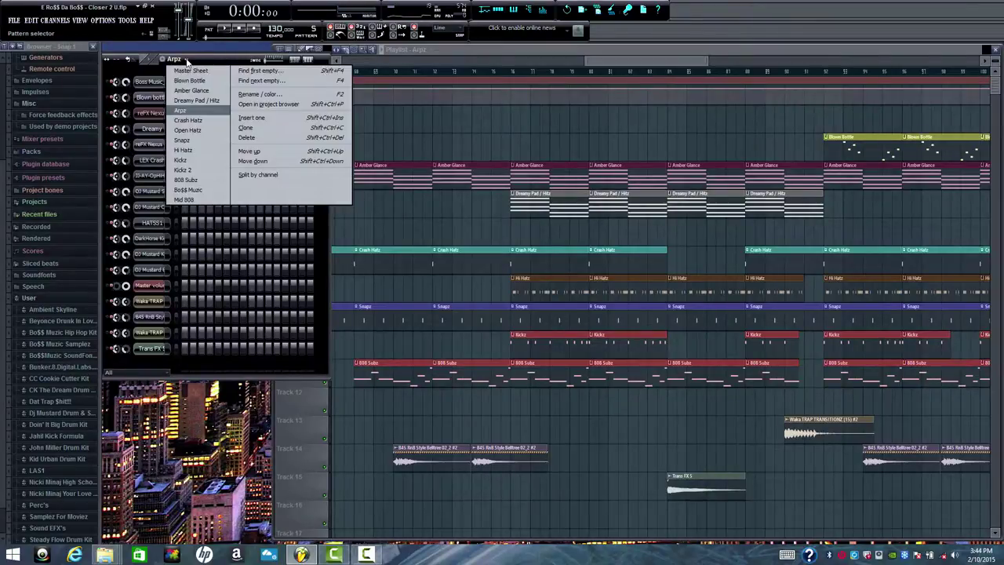
click(194, 121)
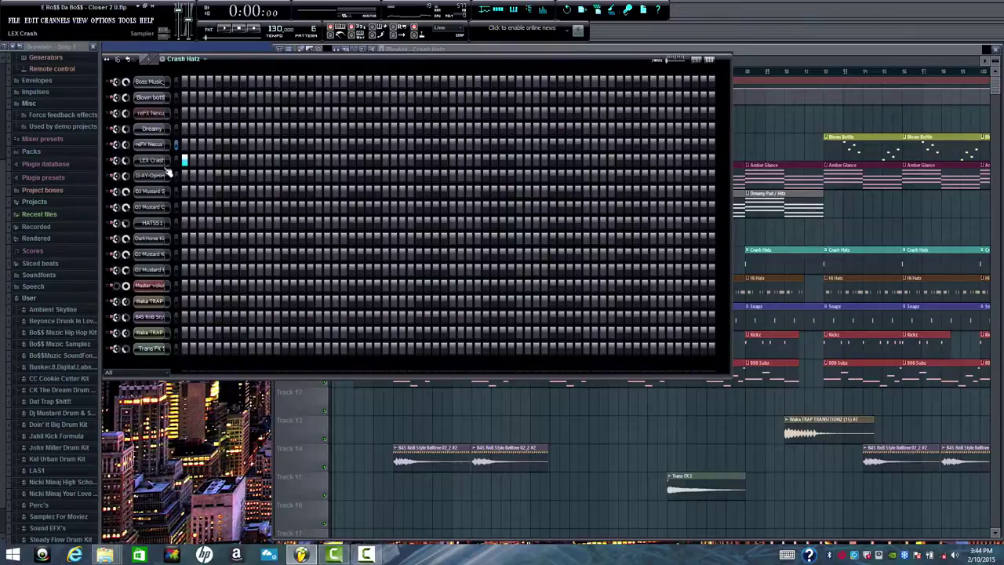
key(space)
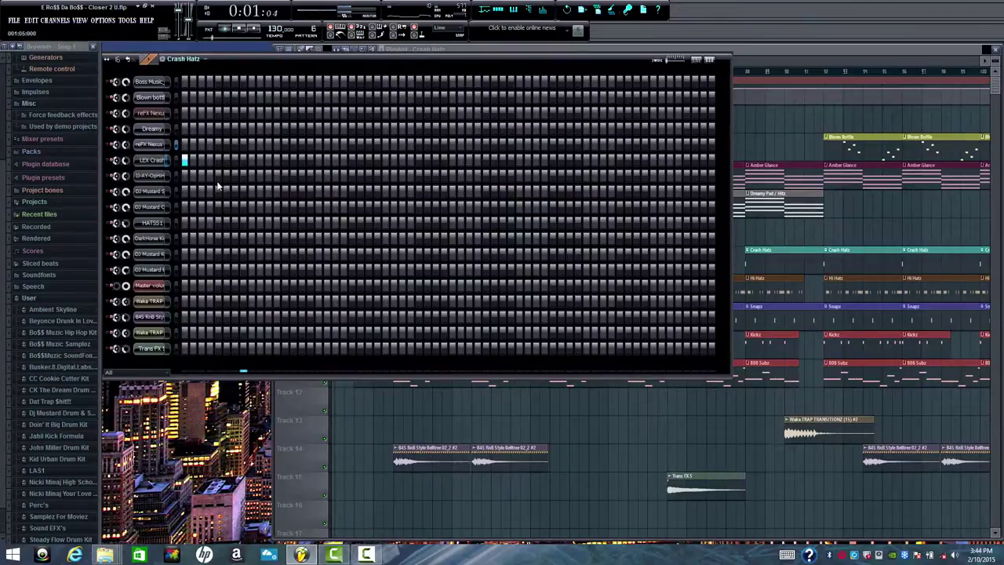
Delete the Open Hatz pattern, then slightly adjust the volume of the second DJ Mustard channel used in the Snapz pattern.
click(207, 61)
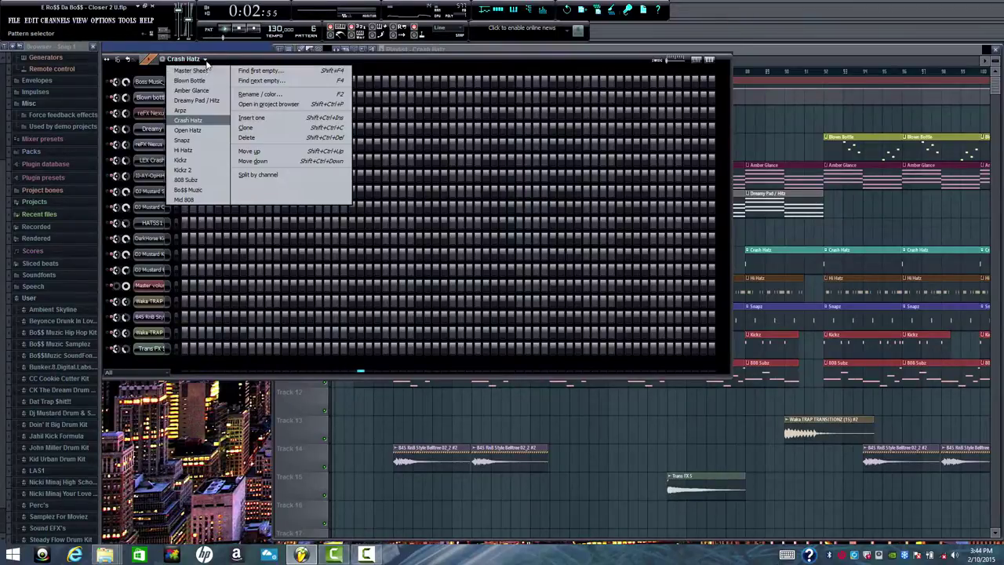
click(203, 130)
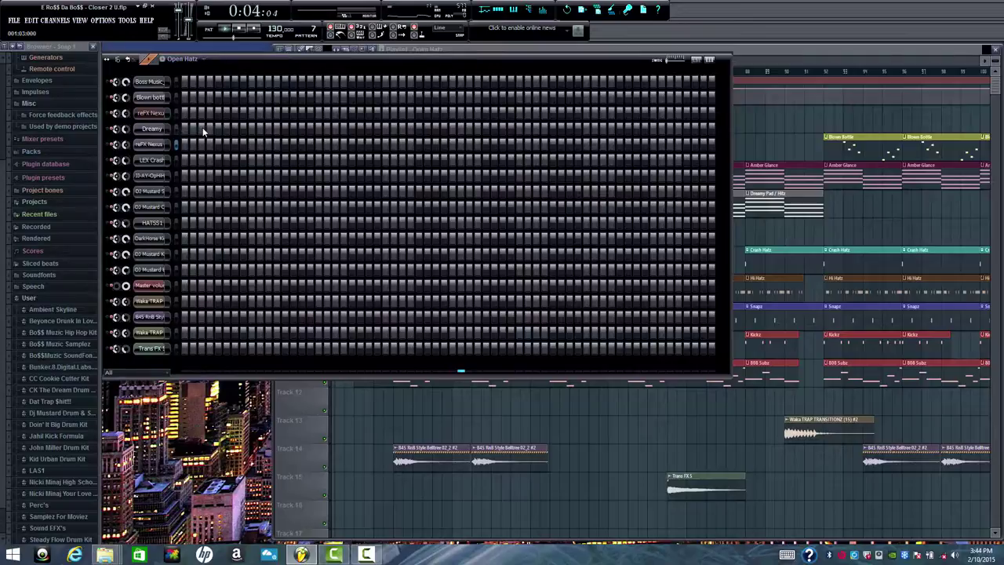
click(202, 60)
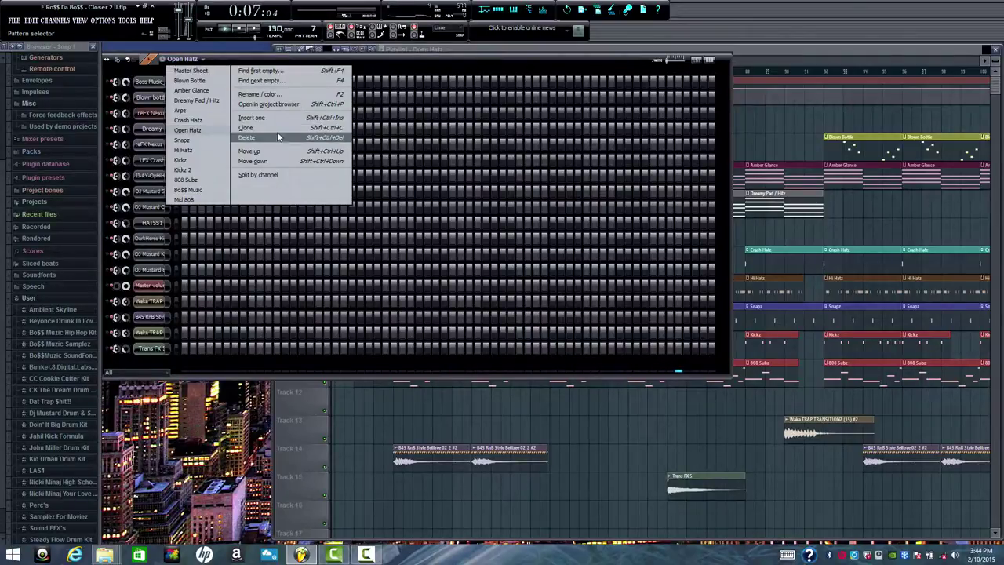
click(278, 137)
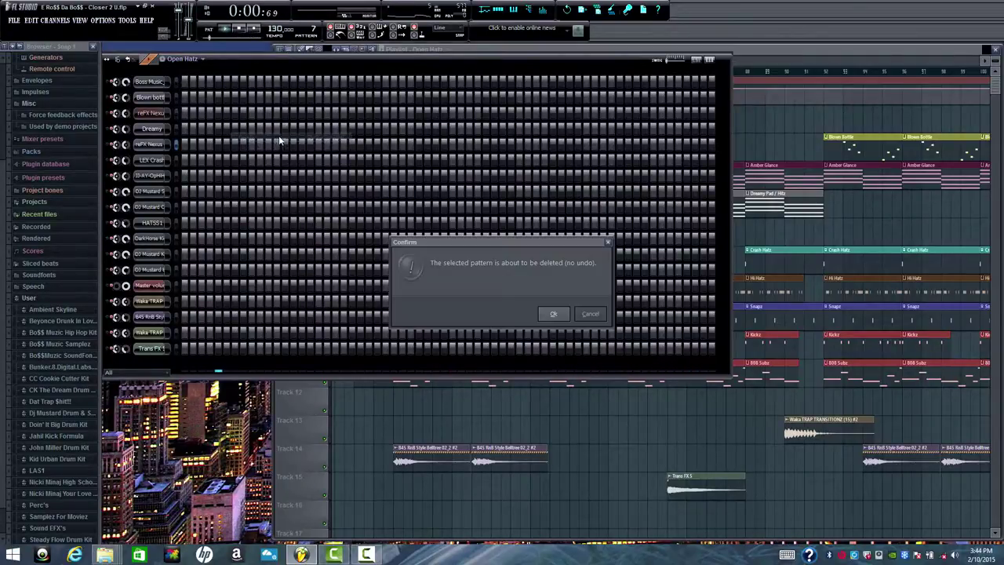
click(553, 315)
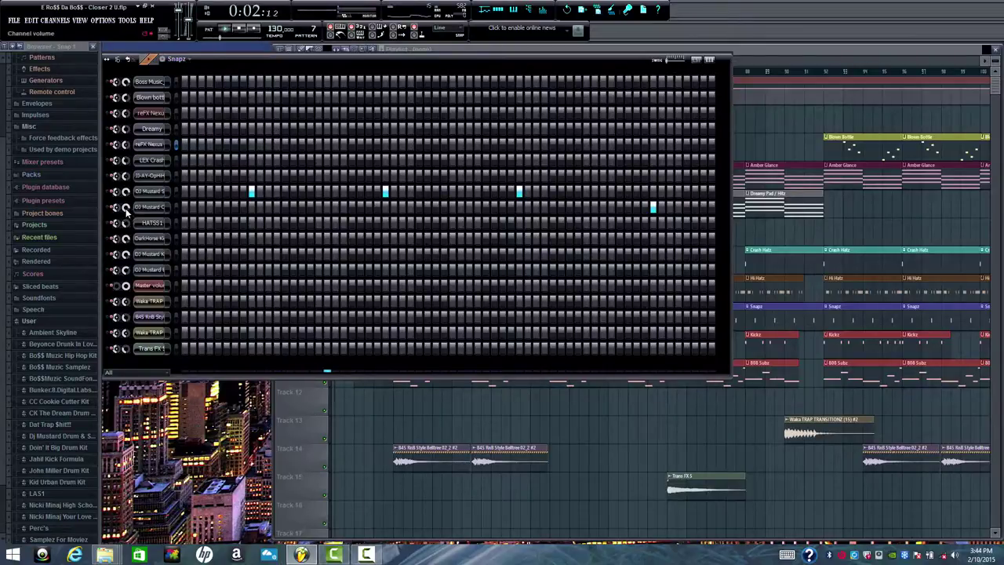
drag(125, 210, 126, 214)
Select the Hi Hatz pattern and view the full HATSS1 note sequence in the piano roll, then close it.
click(194, 62)
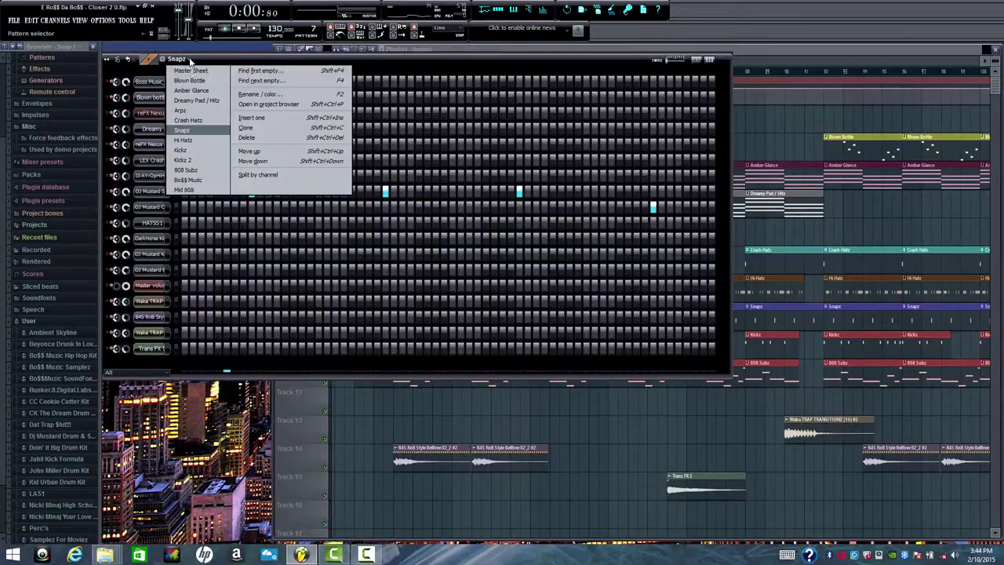
click(192, 145)
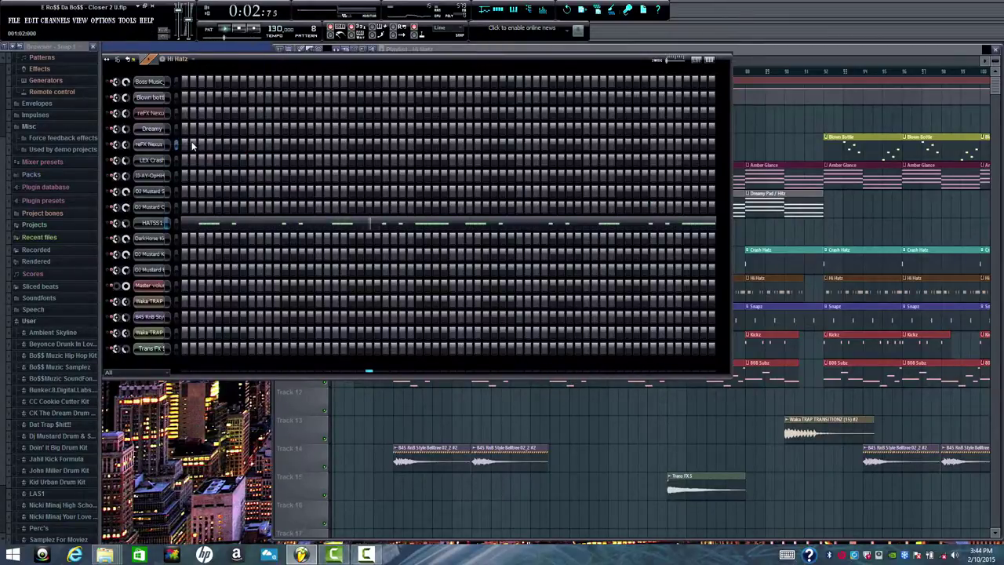
click(250, 224)
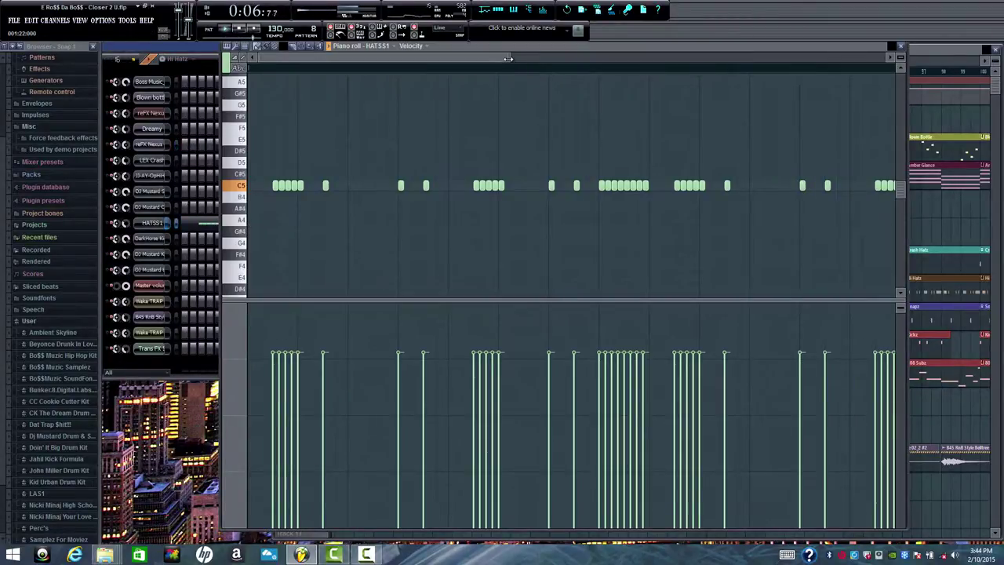
drag(510, 56, 617, 55)
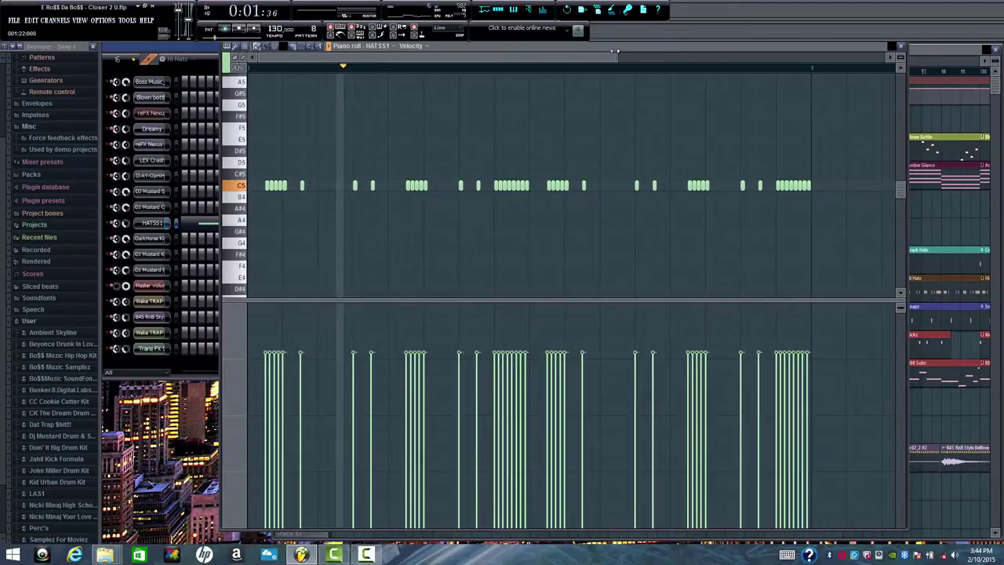
click(901, 46)
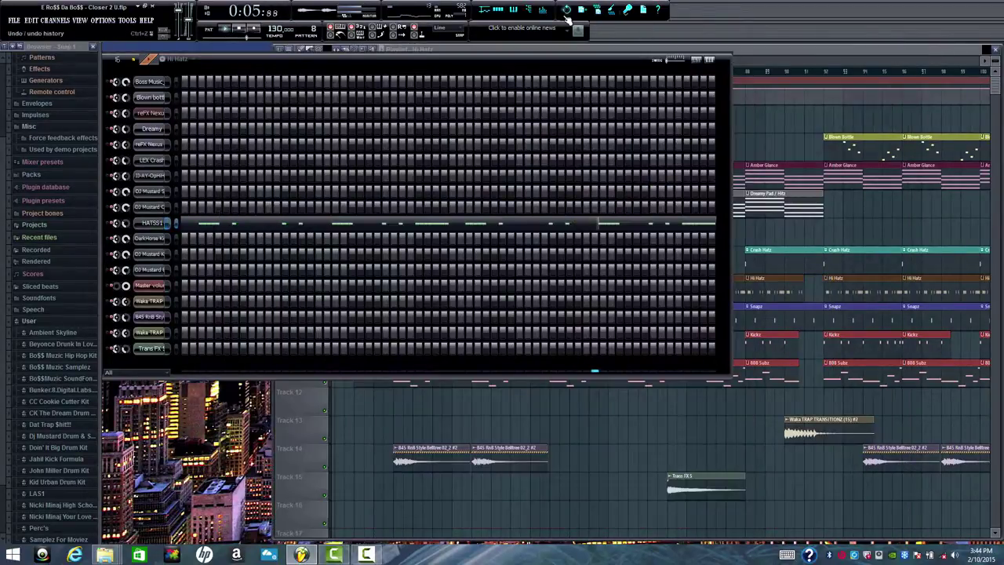
Select the Kickz pattern, view its DarkHorse Kick (2) notes in the piano roll, then close it and stop playback.
click(192, 59)
click(197, 150)
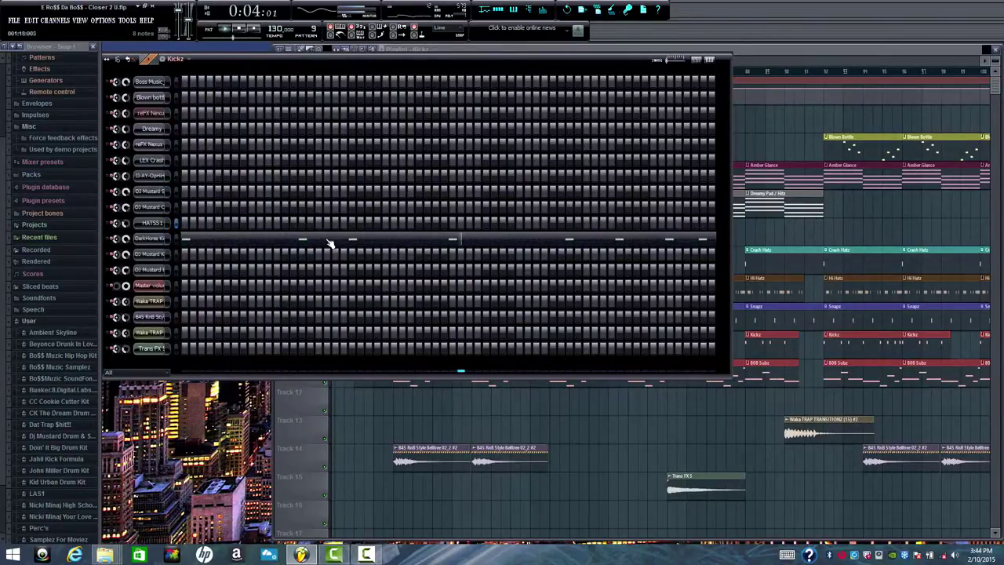
click(385, 240)
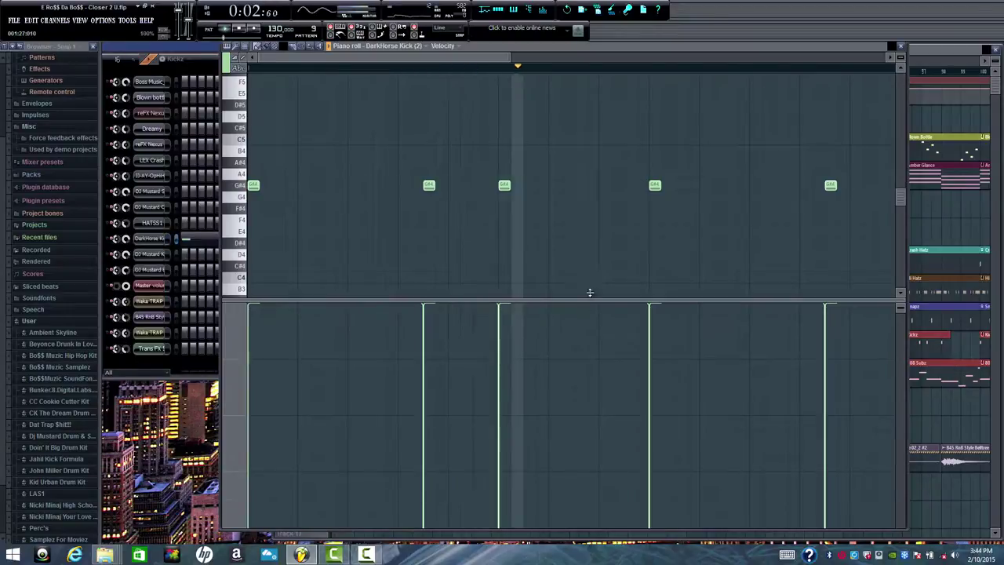
click(902, 48)
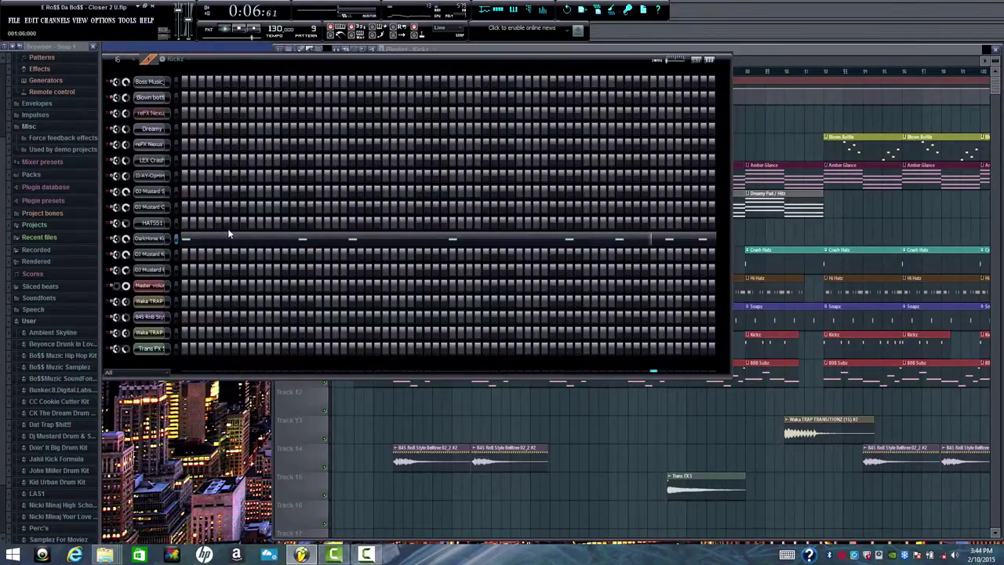
key(space)
Open the DarkHorse Kick (2) channel's volume envelope, adjust the tail of its curve, and close the channel settings.
click(166, 241)
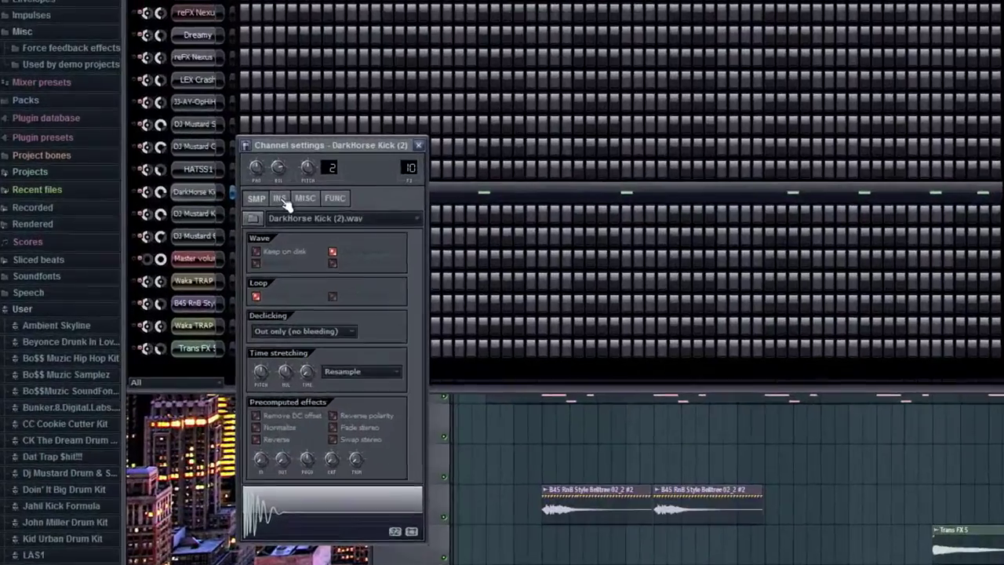
click(210, 244)
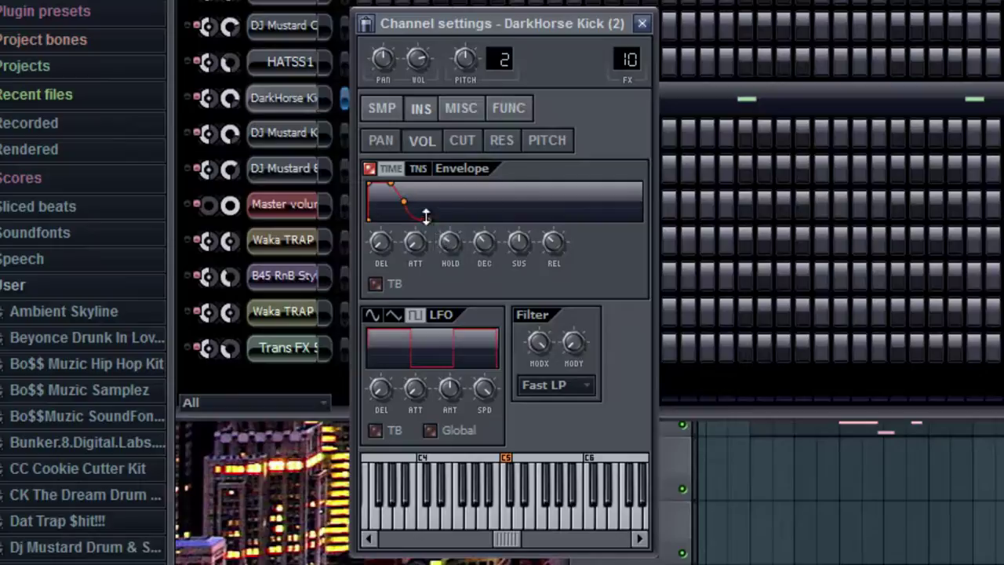
drag(424, 216, 405, 204)
click(643, 25)
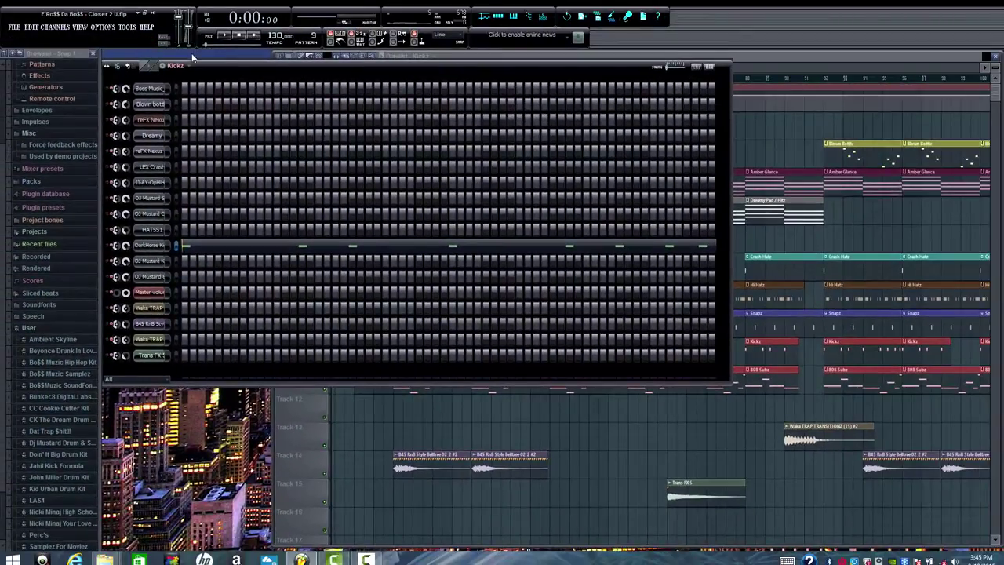
Check the Kickz 2 pattern, then play the 808 Subz pattern's DJ Mustard 808 notes in the piano roll and close it.
click(196, 69)
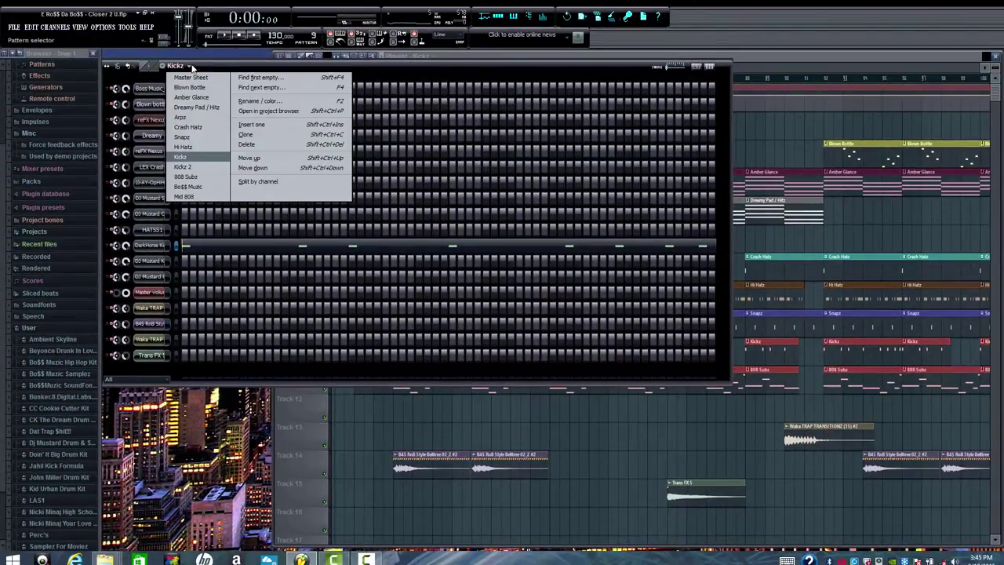
click(197, 169)
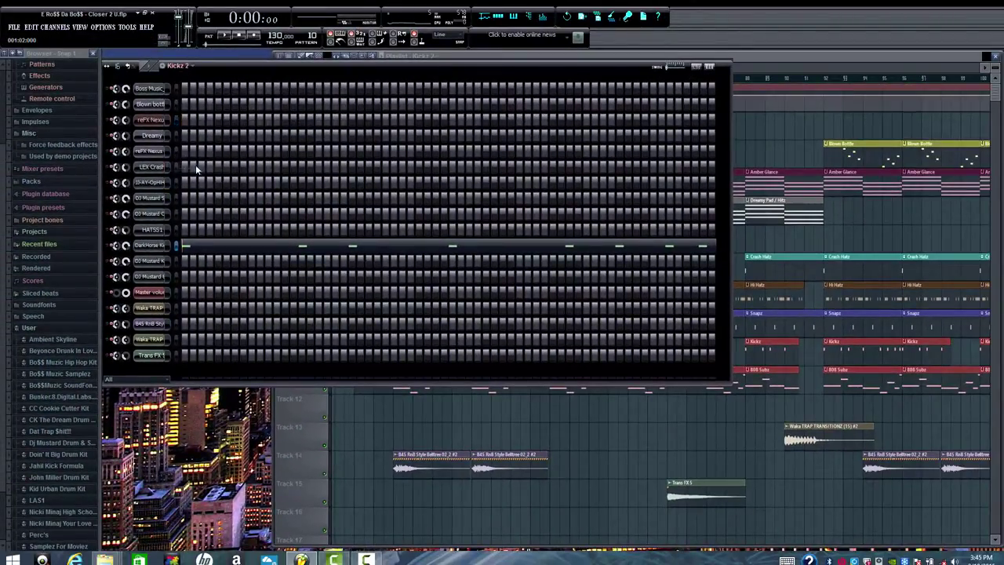
click(196, 67)
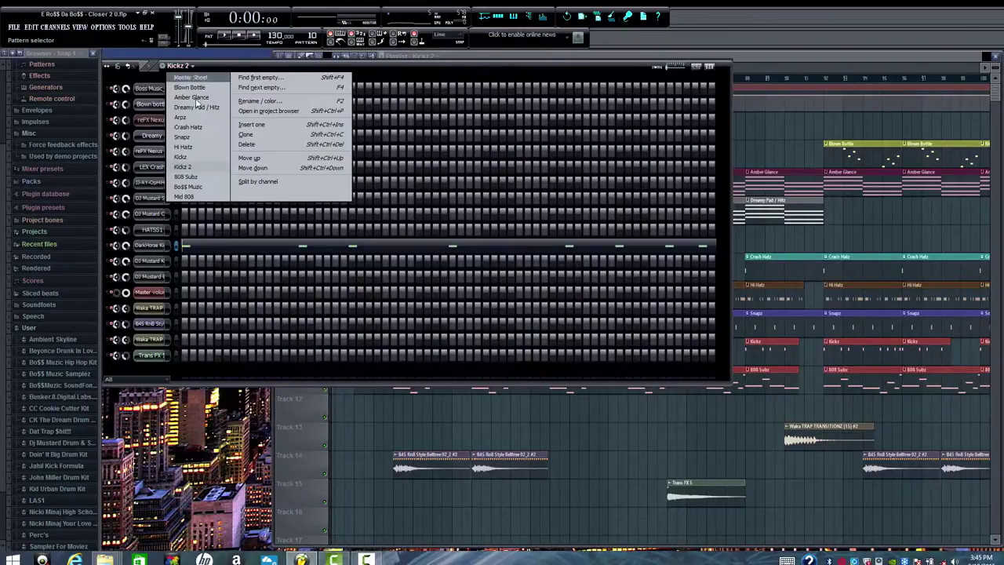
click(200, 180)
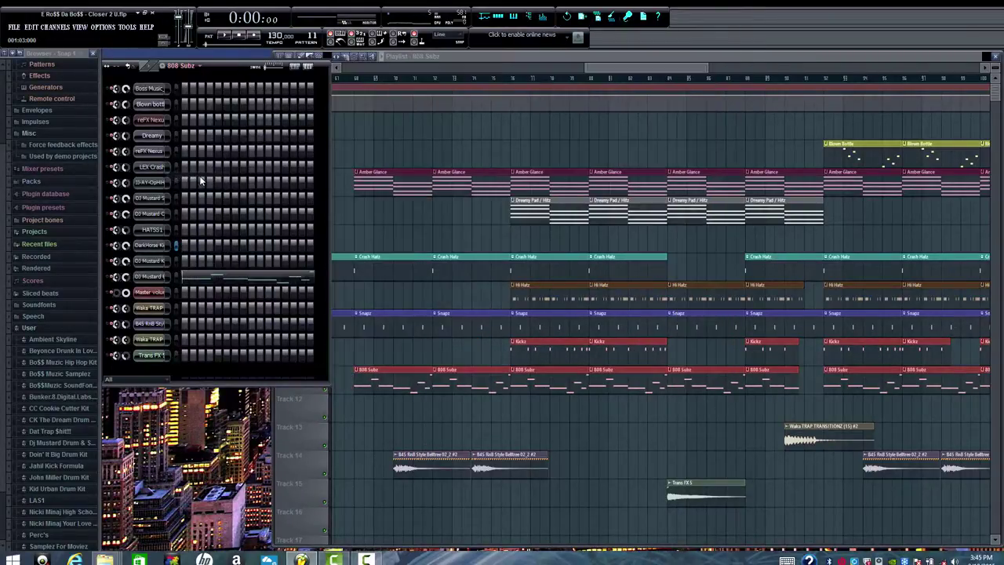
click(209, 280)
key(space)
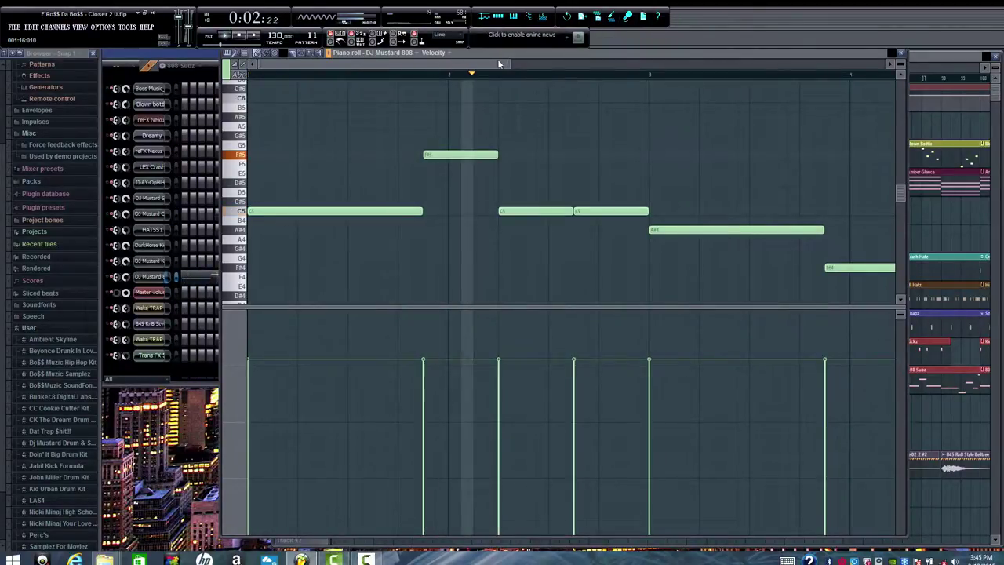
drag(510, 65, 639, 65)
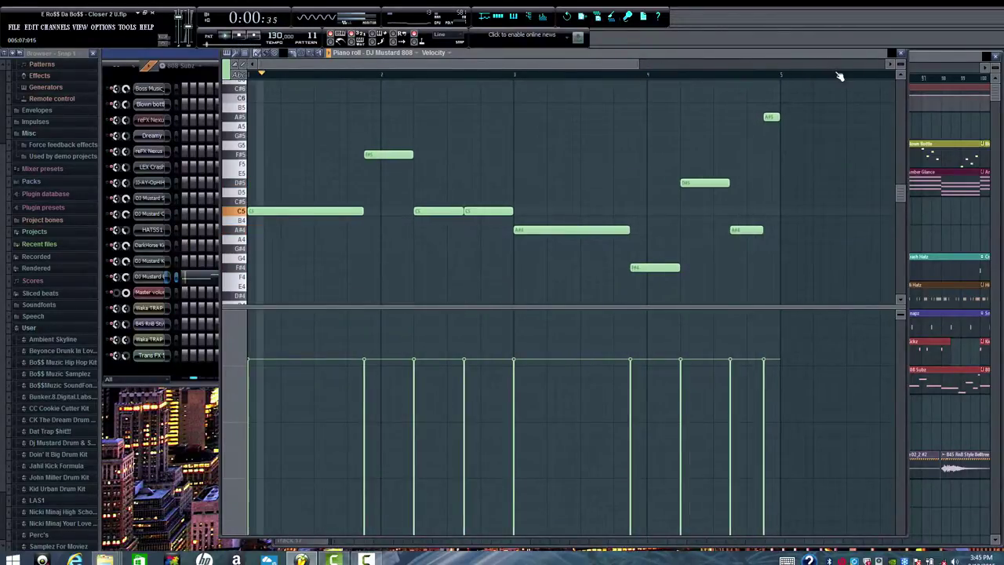
click(901, 52)
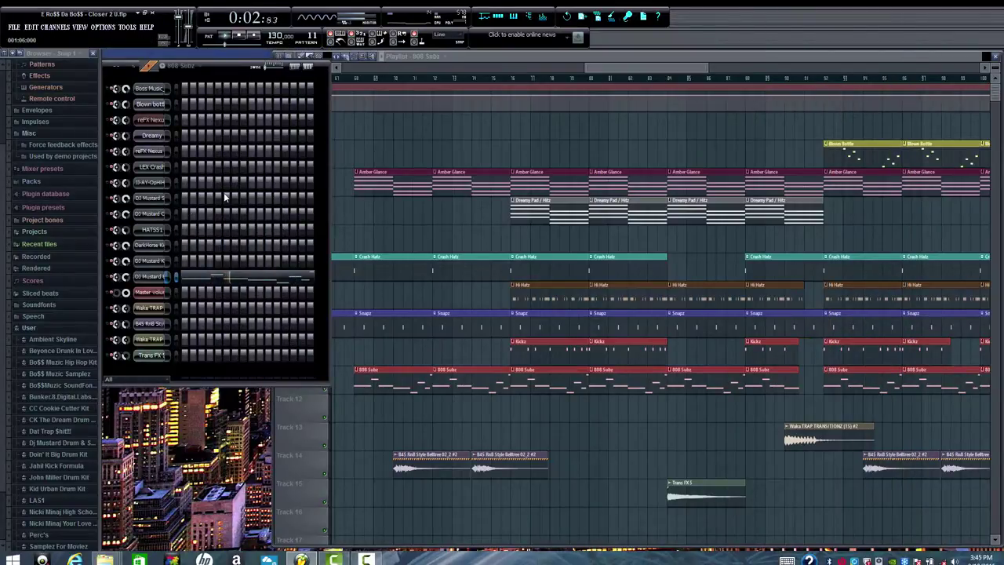
Select the Mid 808 pattern, delete it from the project, and stop playback.
click(188, 66)
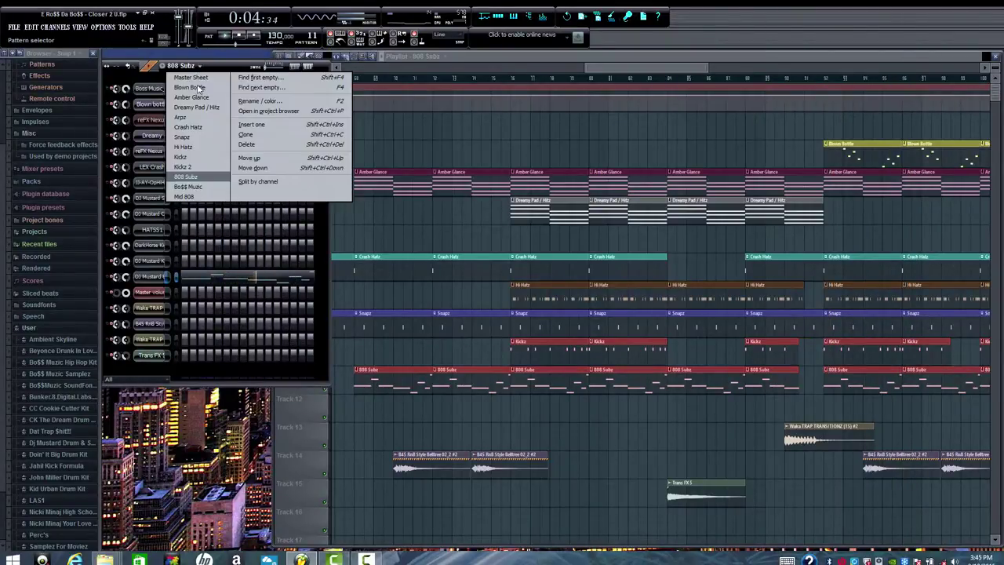
click(196, 196)
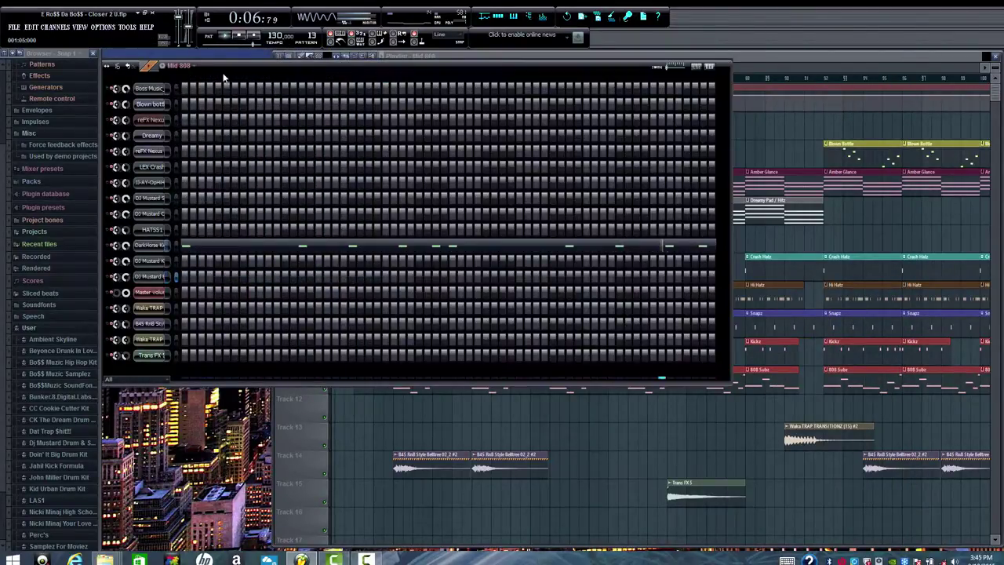
click(194, 68)
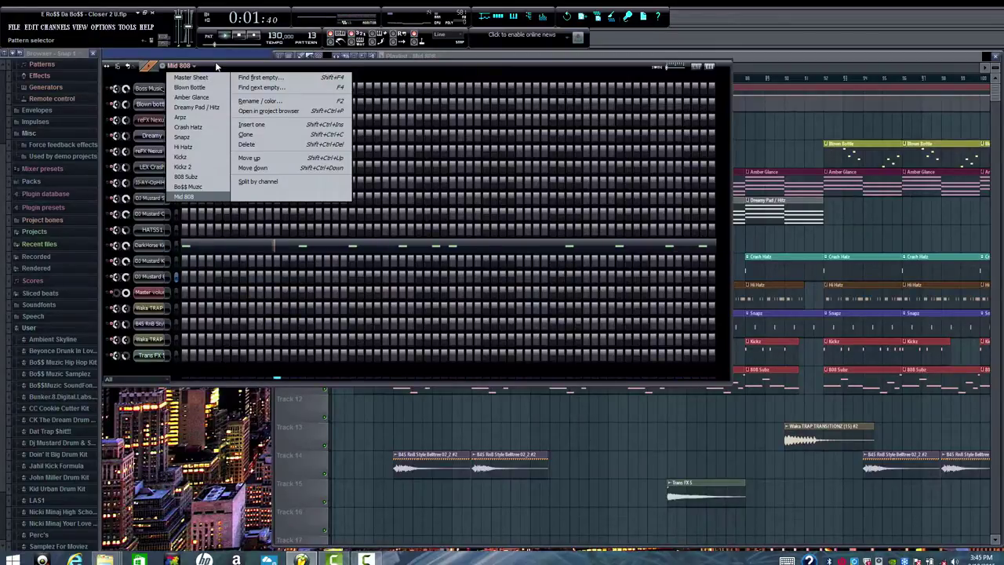
click(198, 68)
click(198, 69)
click(261, 153)
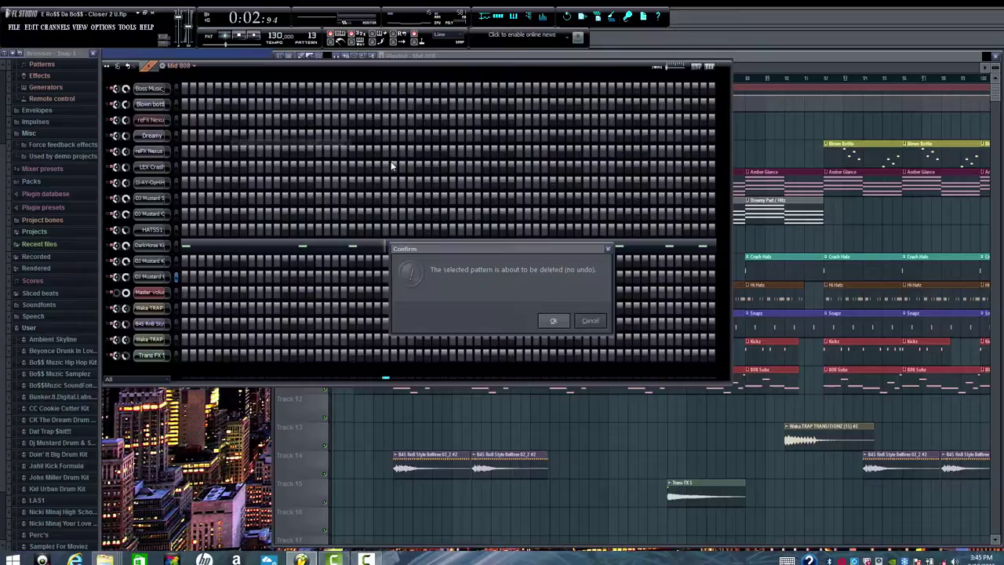
click(553, 320)
key(space)
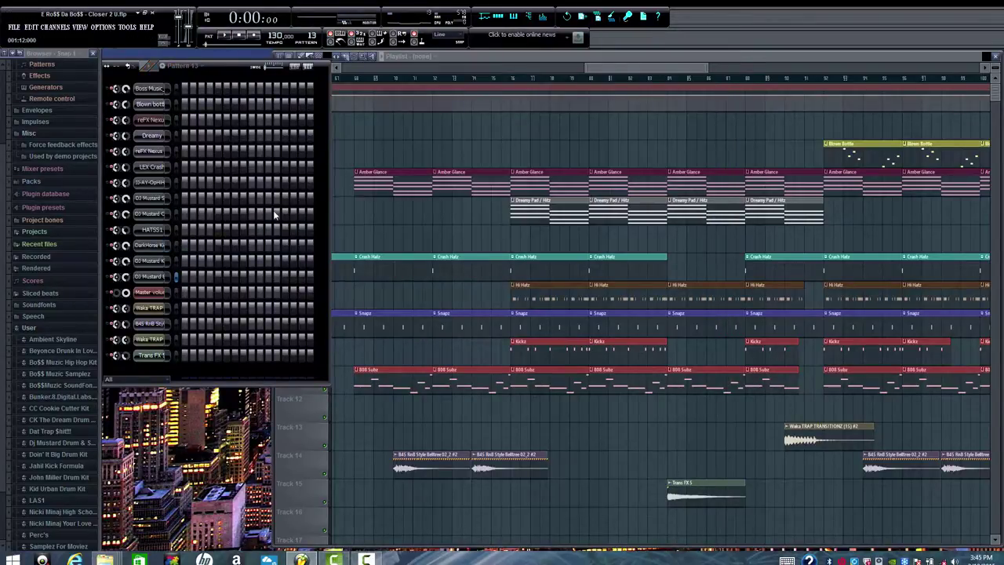
Look over the list of remaining patterns, then show the beginning of the song in the playlist.
click(203, 69)
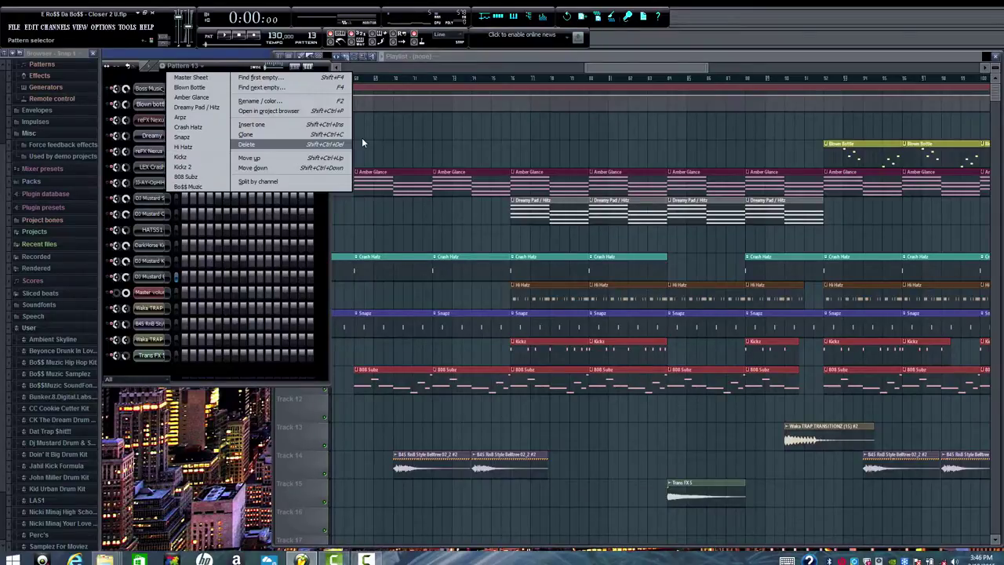
click(624, 70)
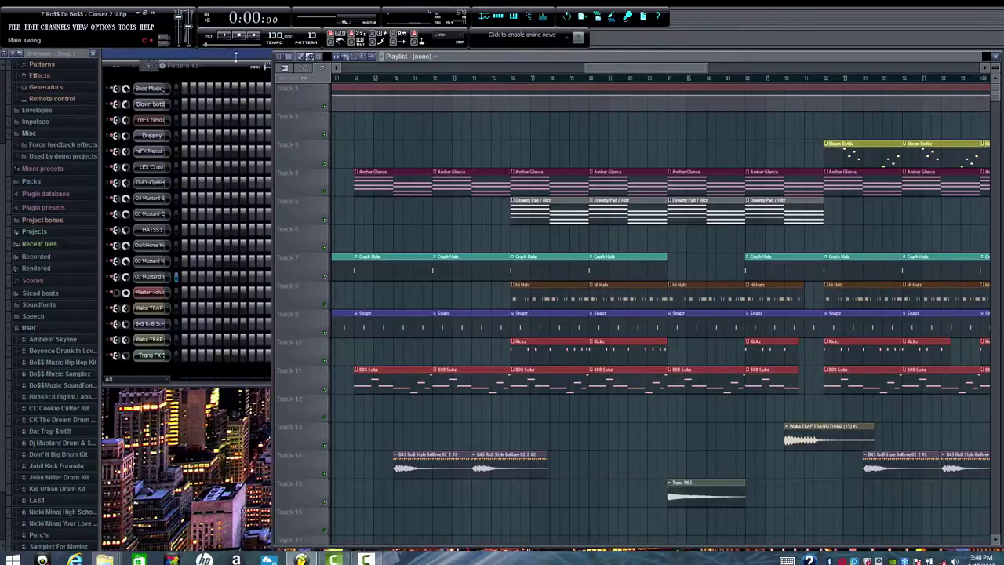
click(217, 72)
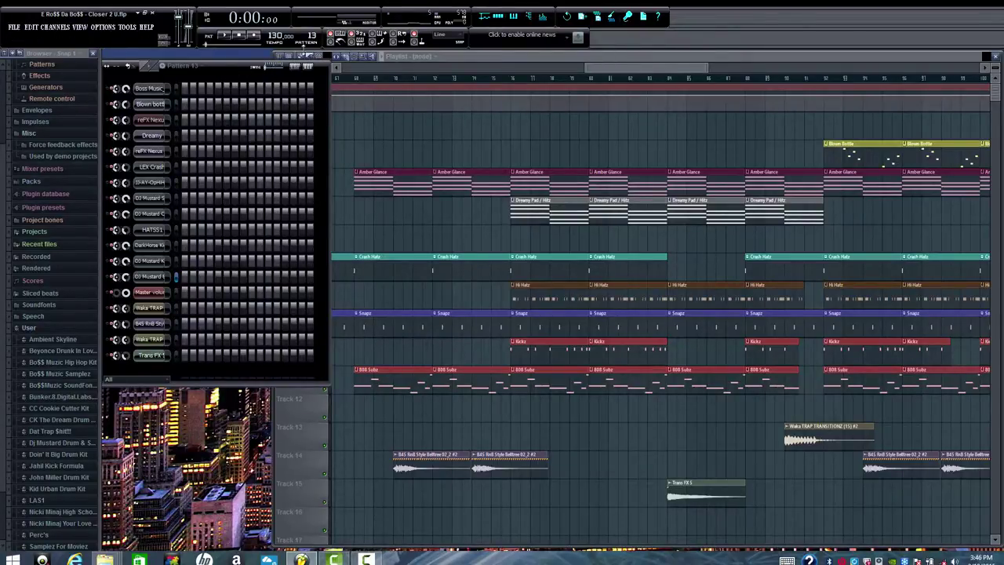
click(349, 68)
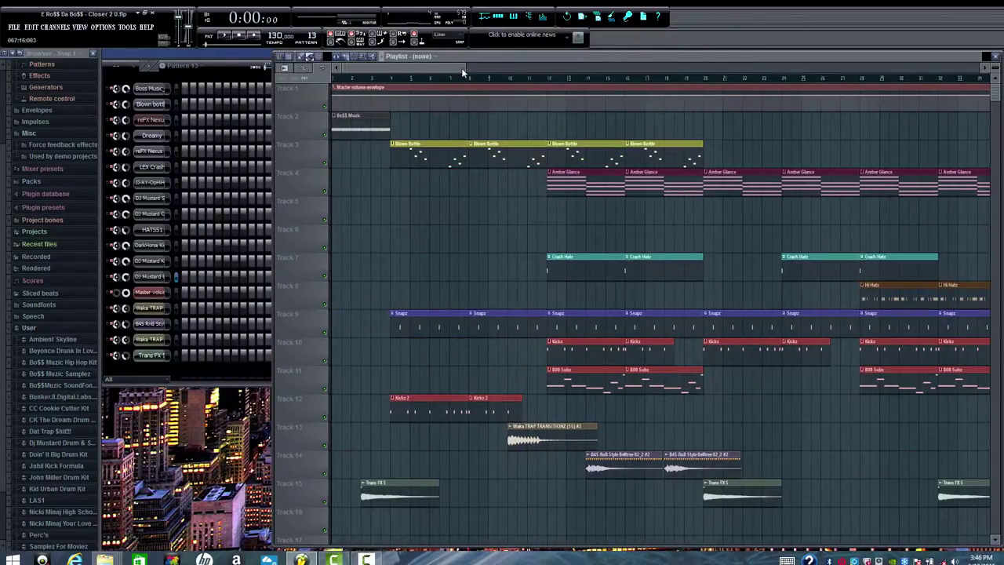
Show the full song arrangement in the playlist, then open the mixer and examine the Blown Bottle track's Fruity Parametric EQ 2 curve.
drag(466, 67, 926, 66)
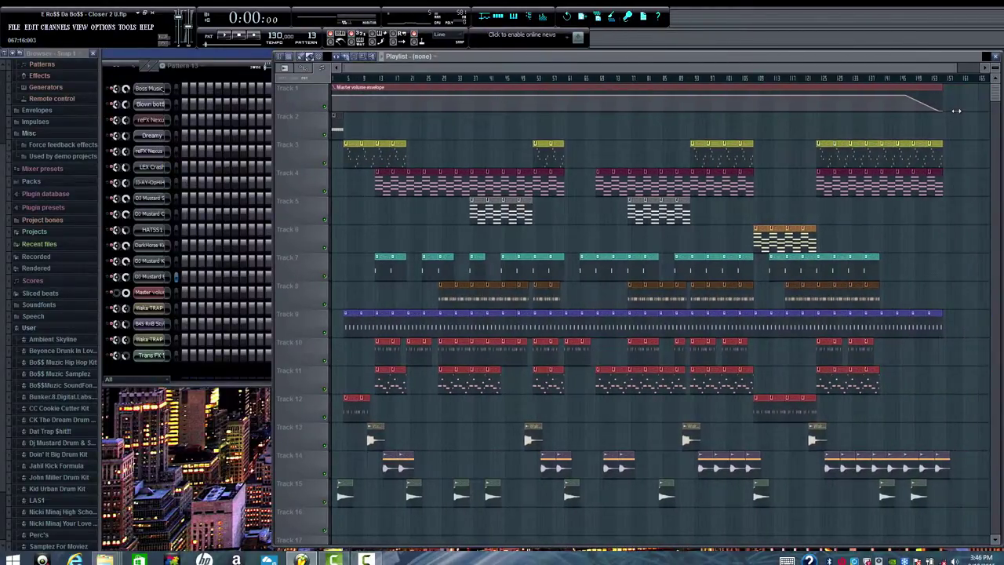
key(F9)
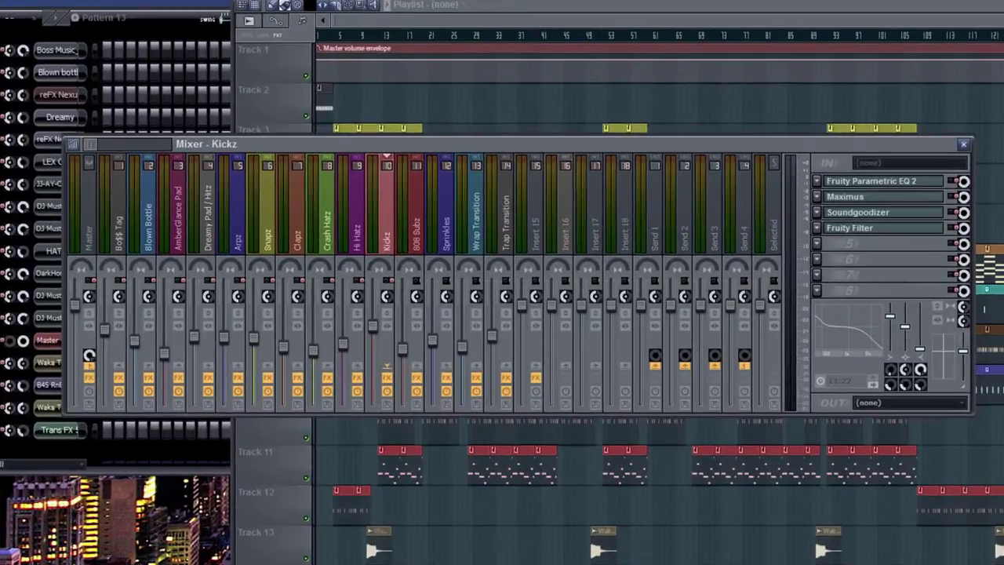
click(149, 227)
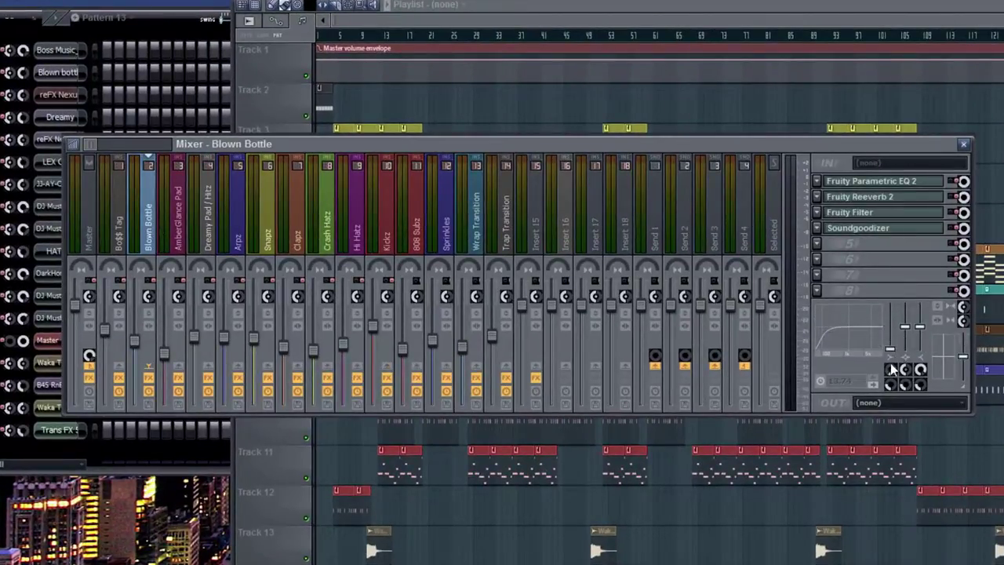
click(876, 182)
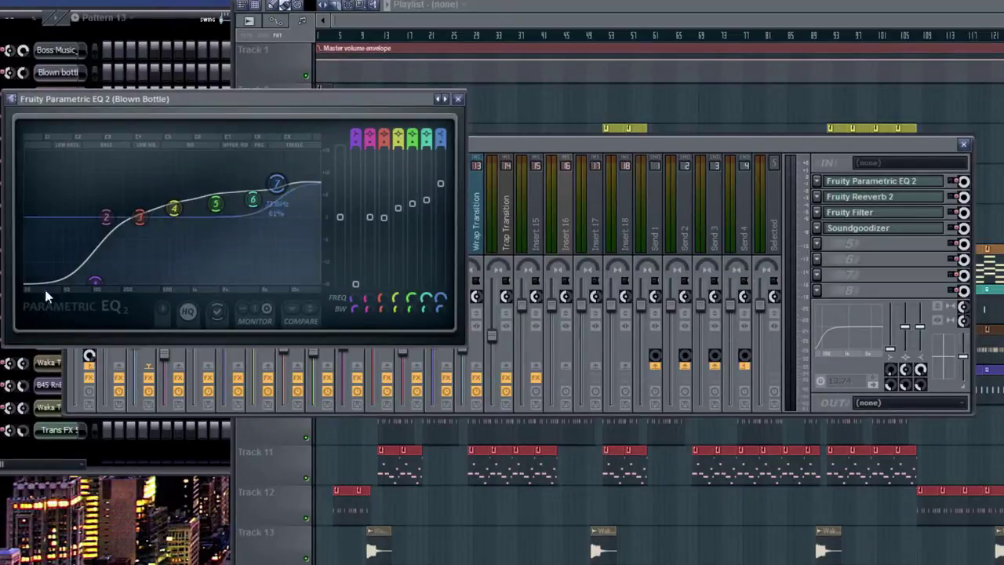
drag(44, 287, 94, 280)
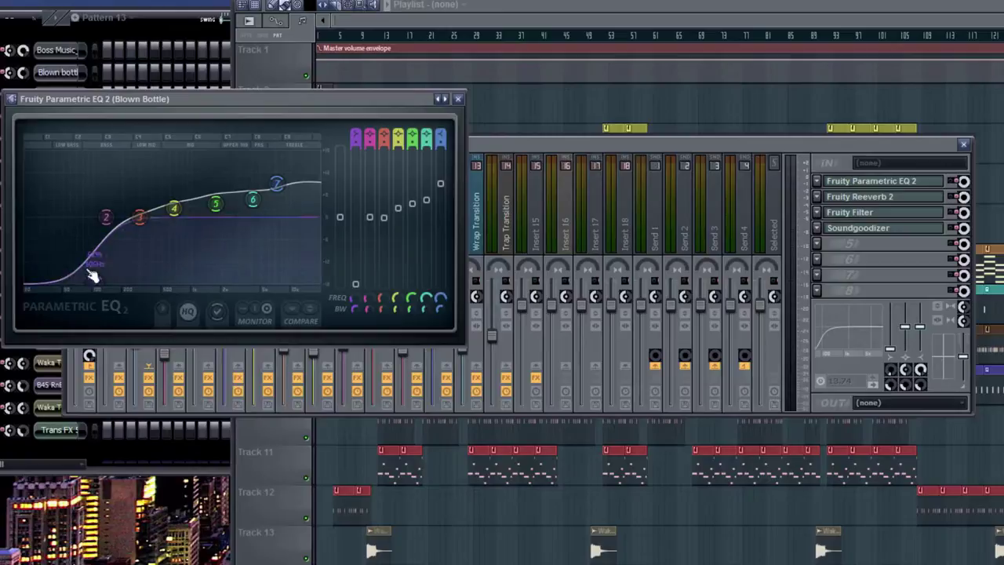
click(459, 100)
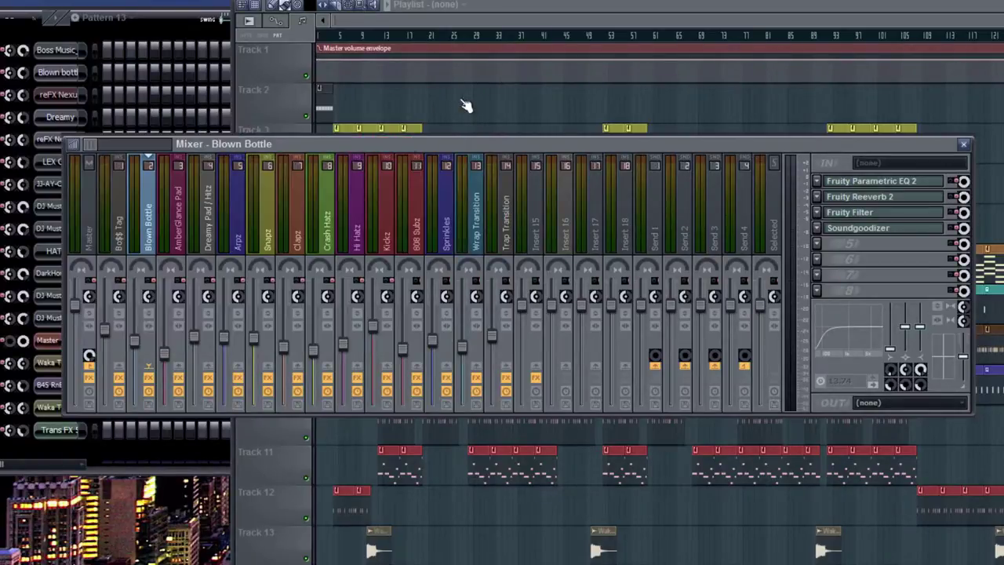
Examine the Fruity Parametric EQ 2, Soundgoodizer and Fruity Delay 2 settings on the AmberGlance Pad mixer track.
click(177, 221)
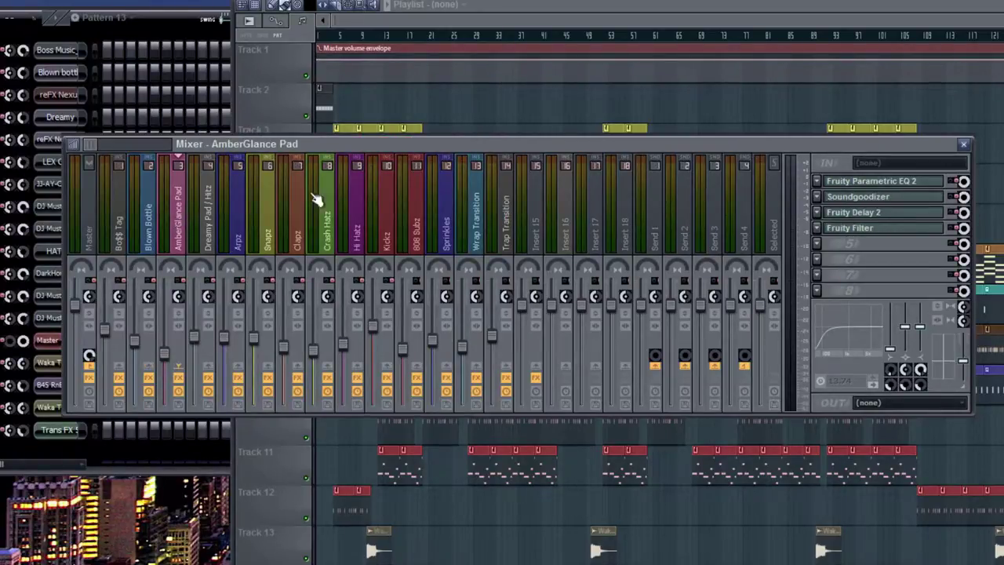
click(865, 182)
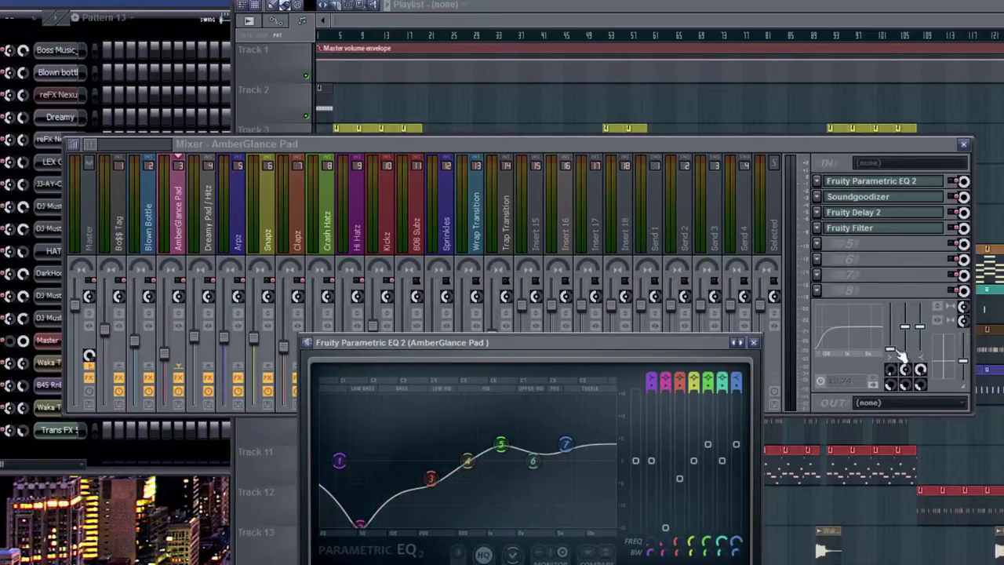
click(896, 201)
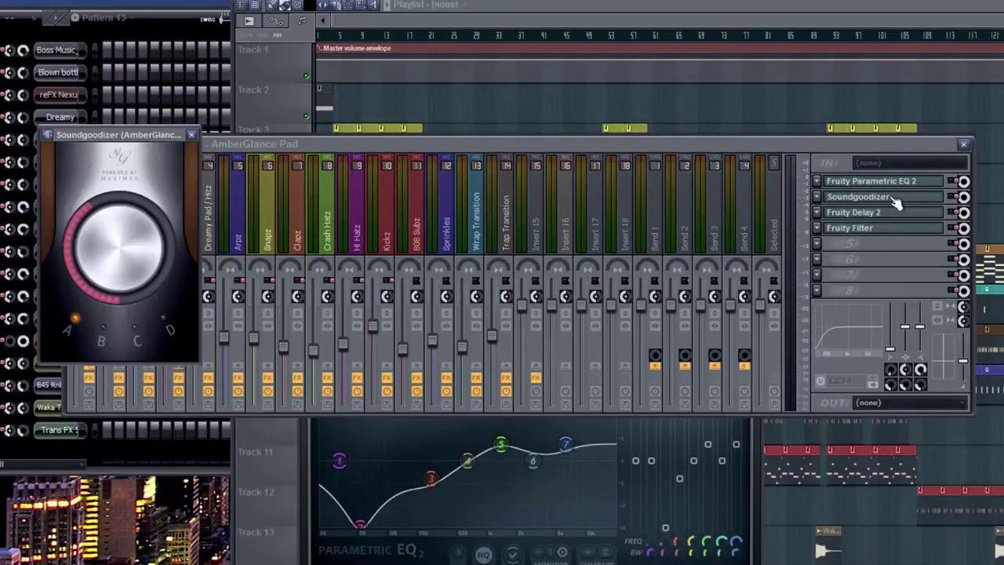
click(896, 201)
click(893, 218)
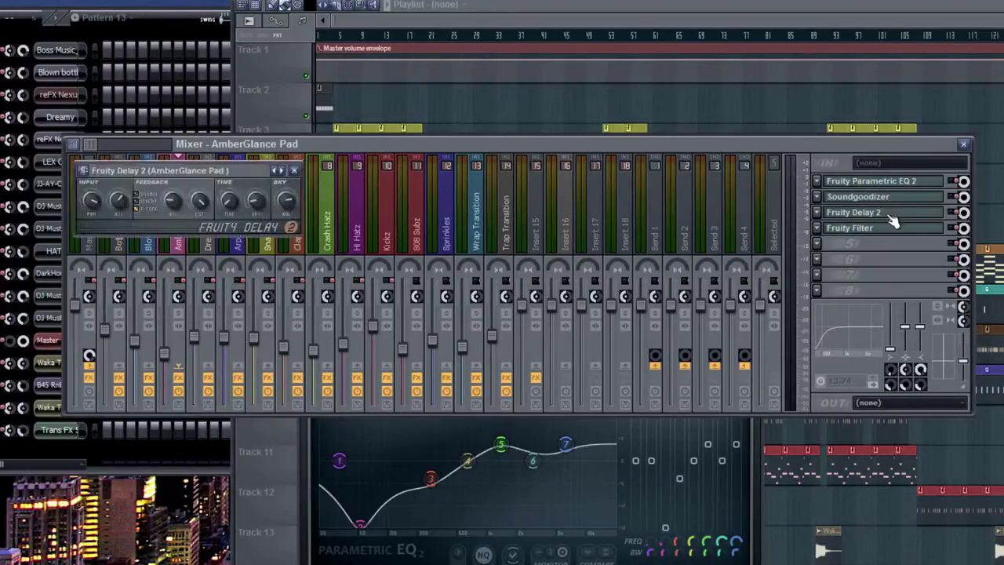
click(893, 222)
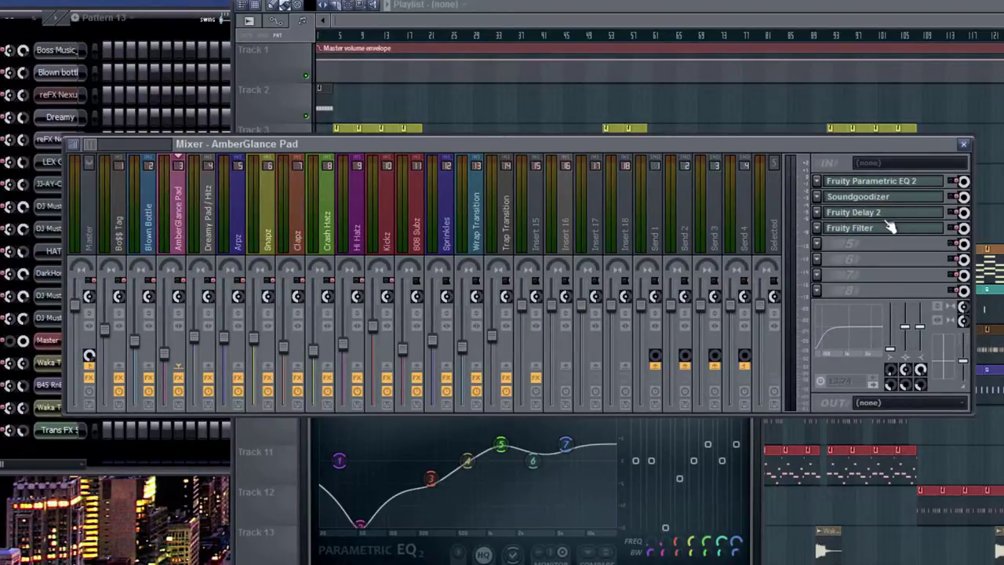
Inspect the high pass setting of the AmberGlance Pad track's Fruity Filter and close the plugin.
click(891, 228)
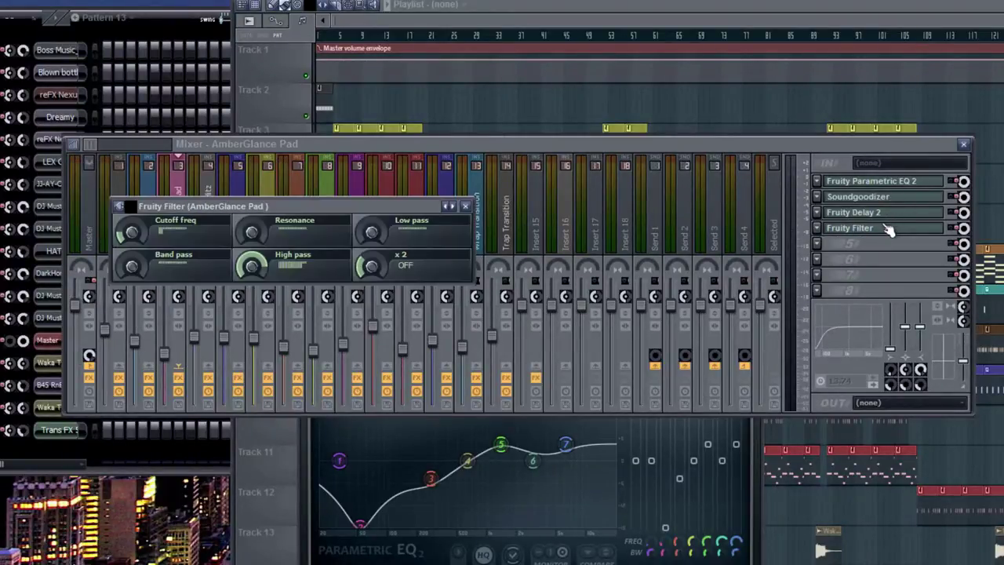
click(467, 206)
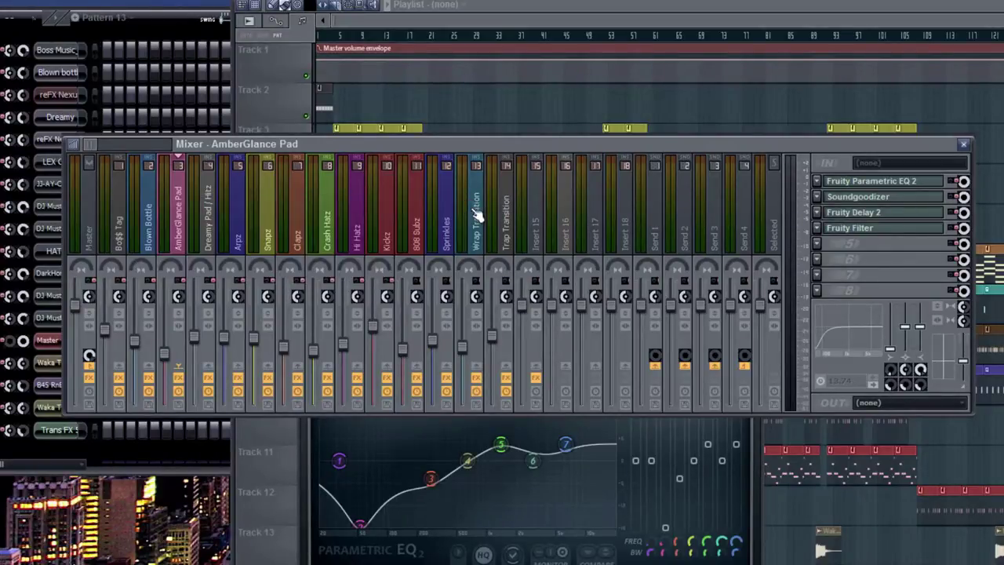
click(883, 232)
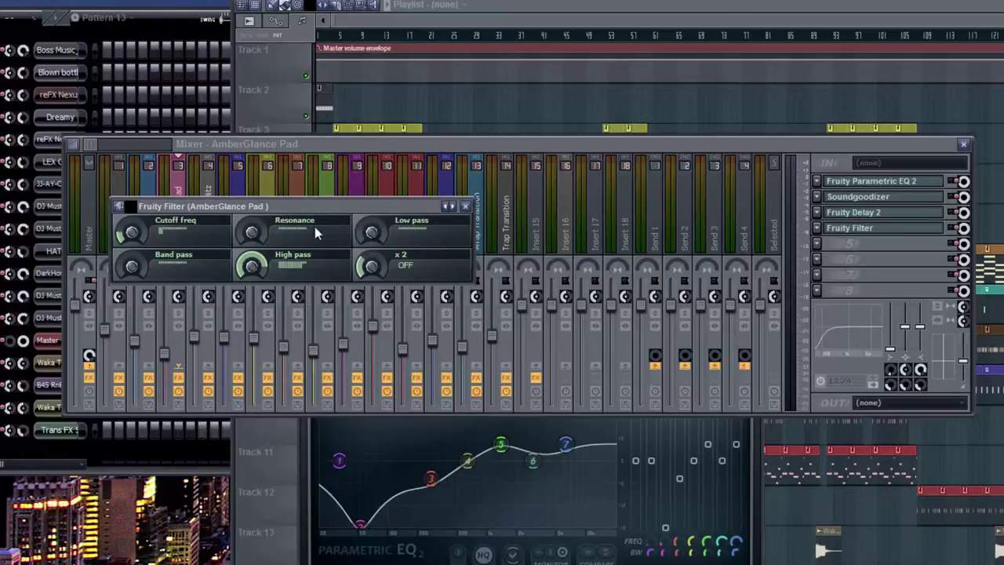
drag(251, 265, 251, 268)
click(466, 207)
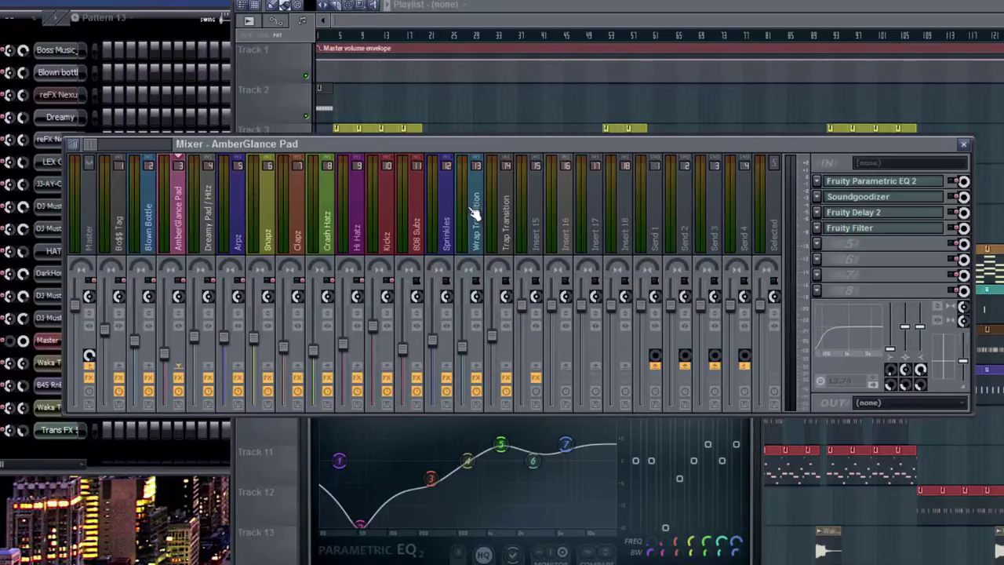
Check the Dreamy Pad / Hitz track's Soundgoodizer and Fruity Parametric EQ 2 curve, and close all open EQ windows.
click(207, 216)
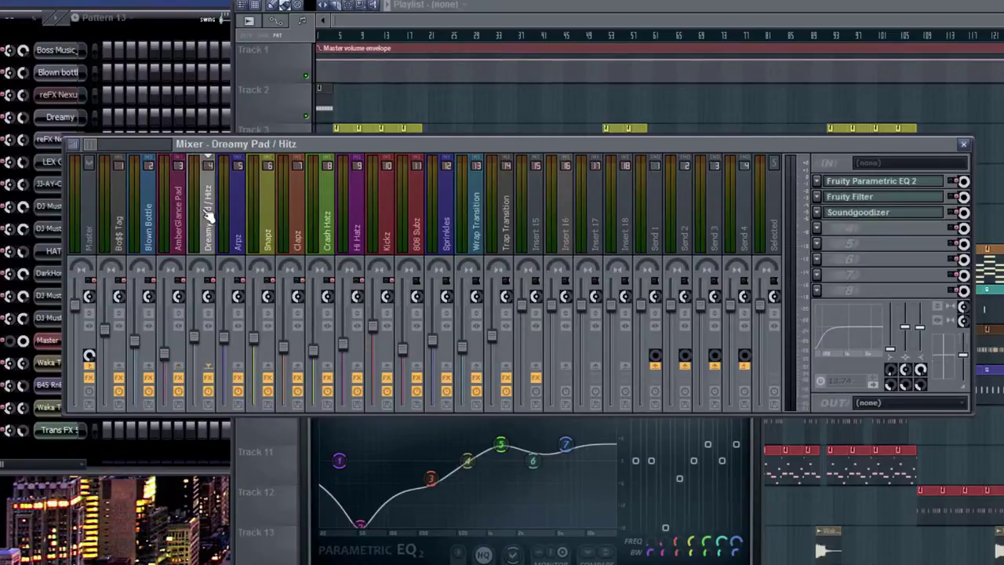
click(893, 214)
click(893, 213)
click(885, 183)
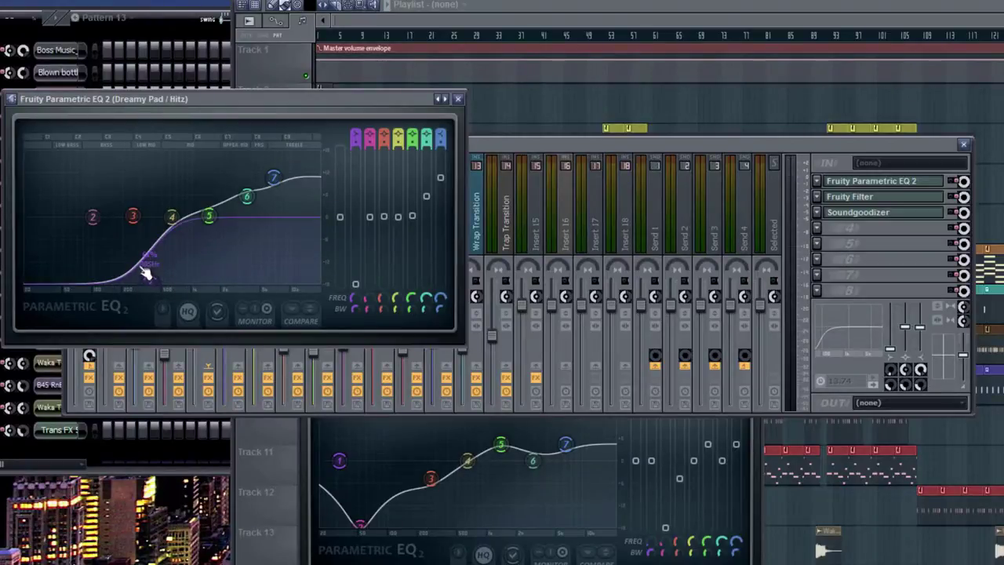
drag(146, 273, 119, 252)
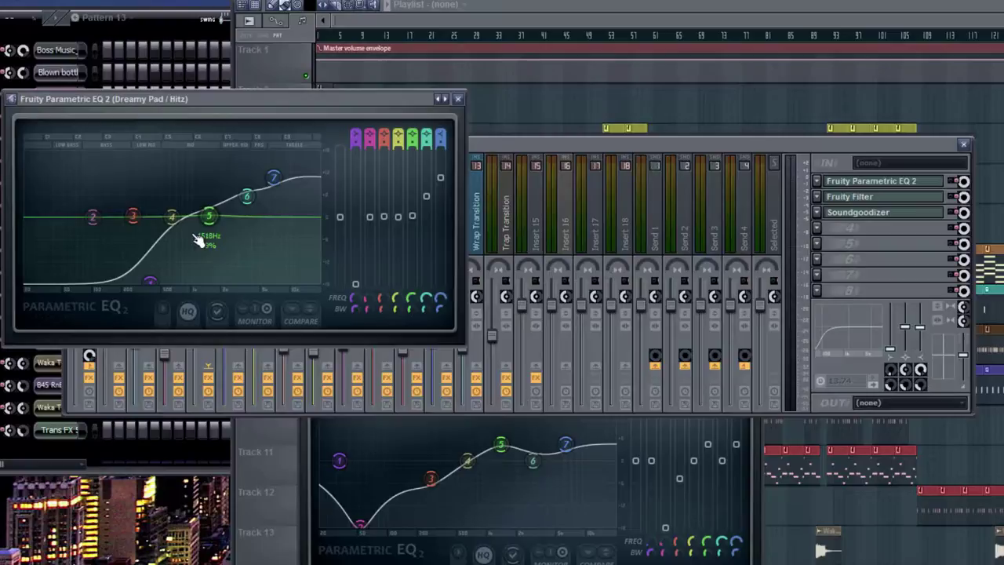
click(461, 99)
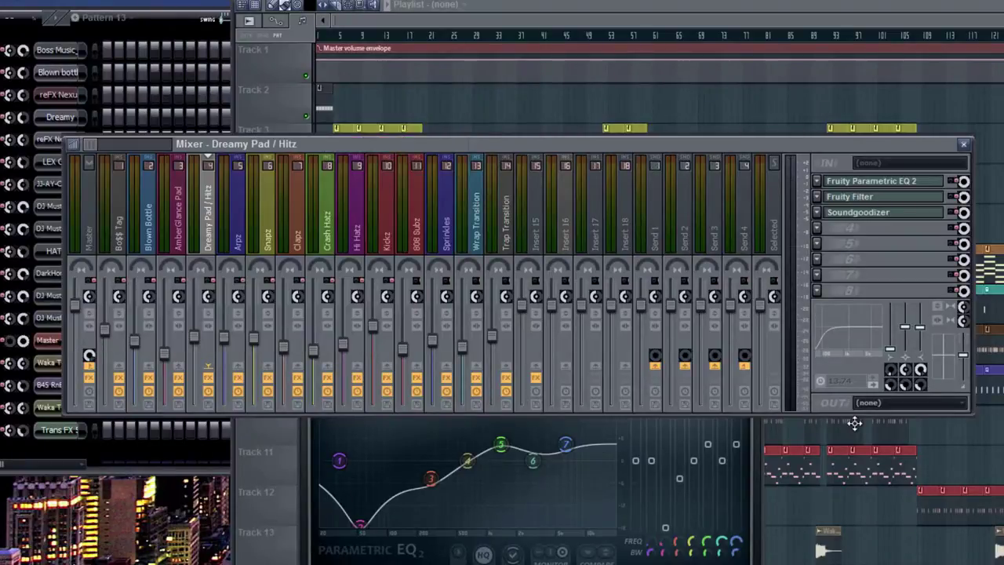
click(760, 441)
click(754, 343)
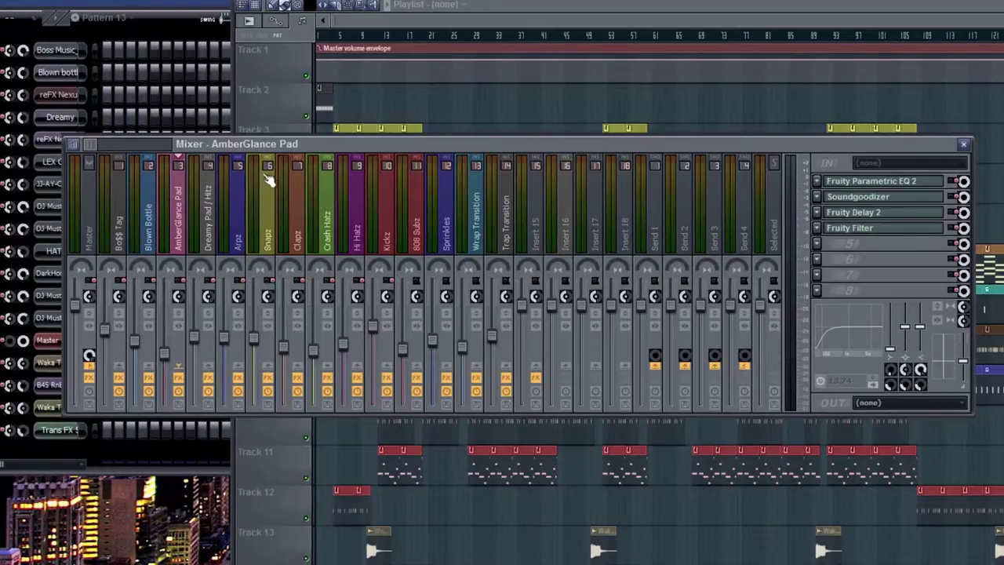
Review the Snapz track's Fruity Reeverb 2, Soundgoodizer and Fruity Parametric EQ 2 settings, closing each plugin.
click(269, 222)
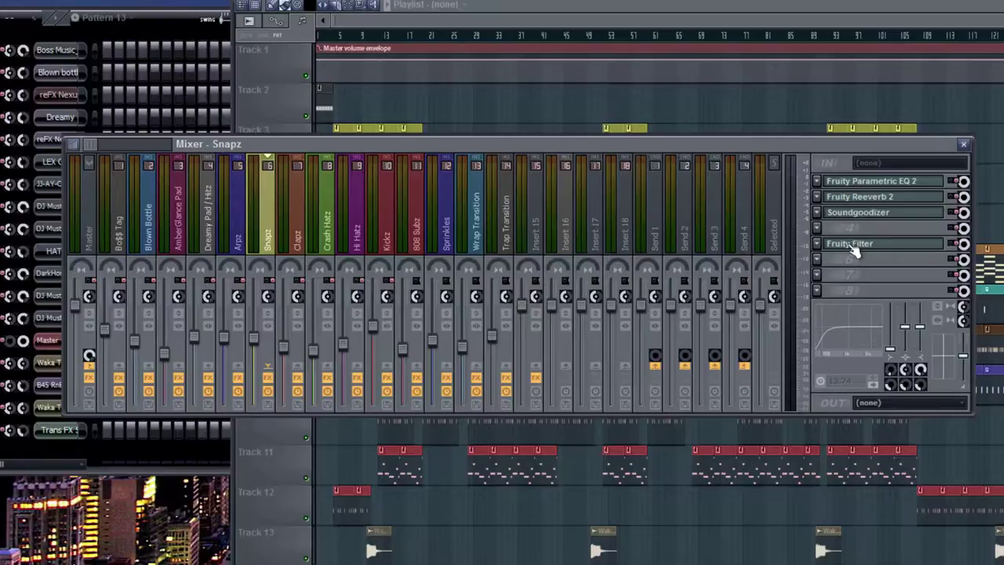
click(863, 197)
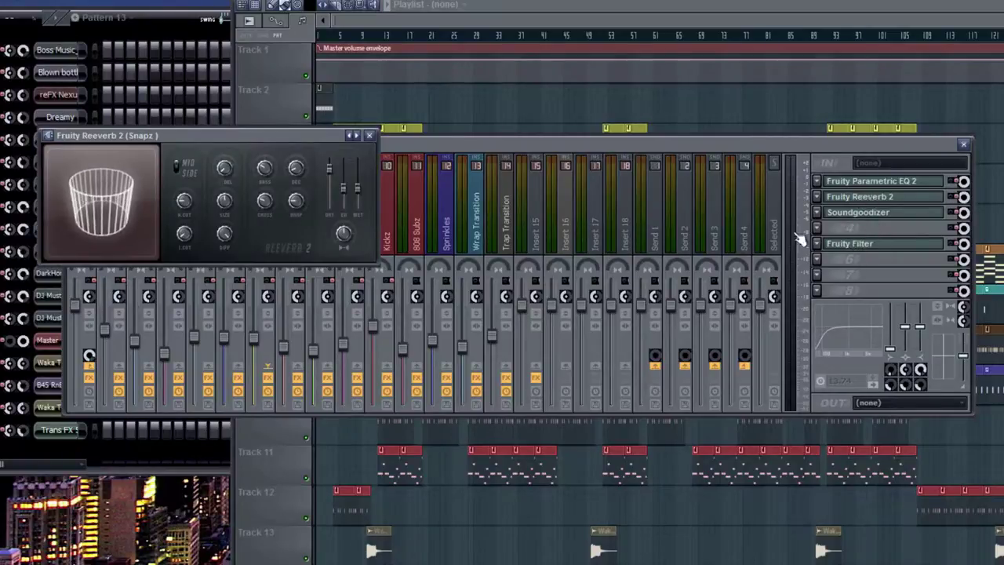
click(369, 137)
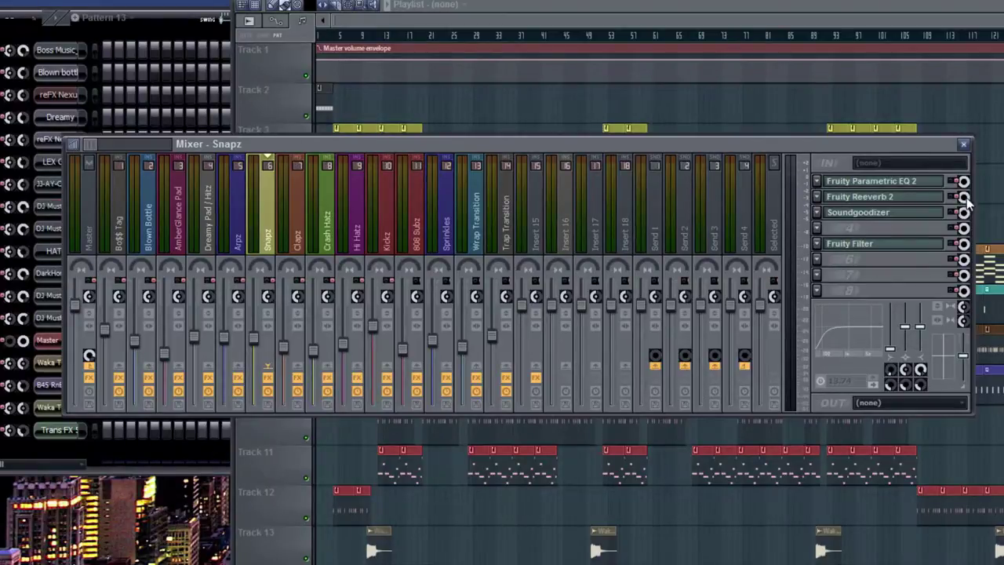
click(868, 216)
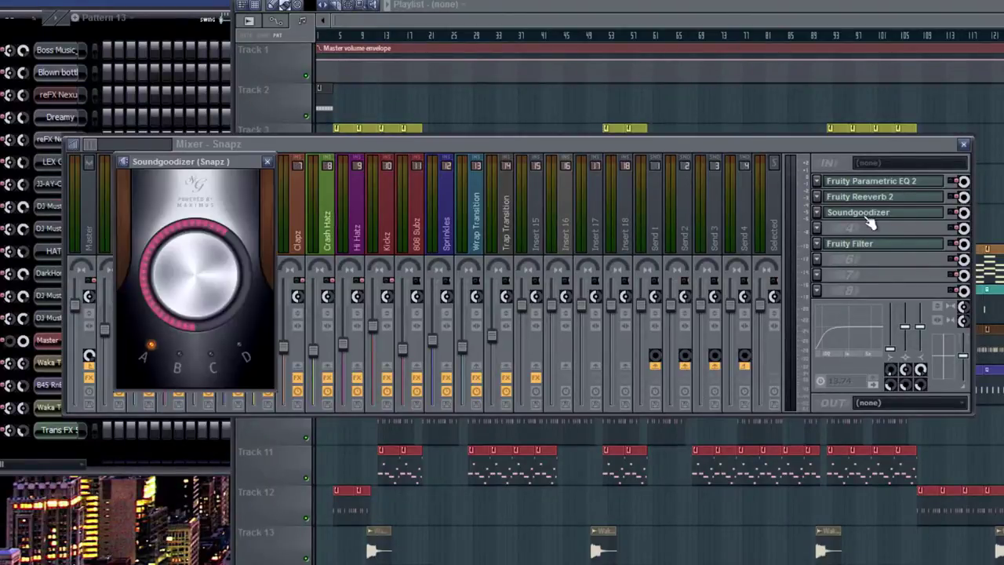
click(869, 222)
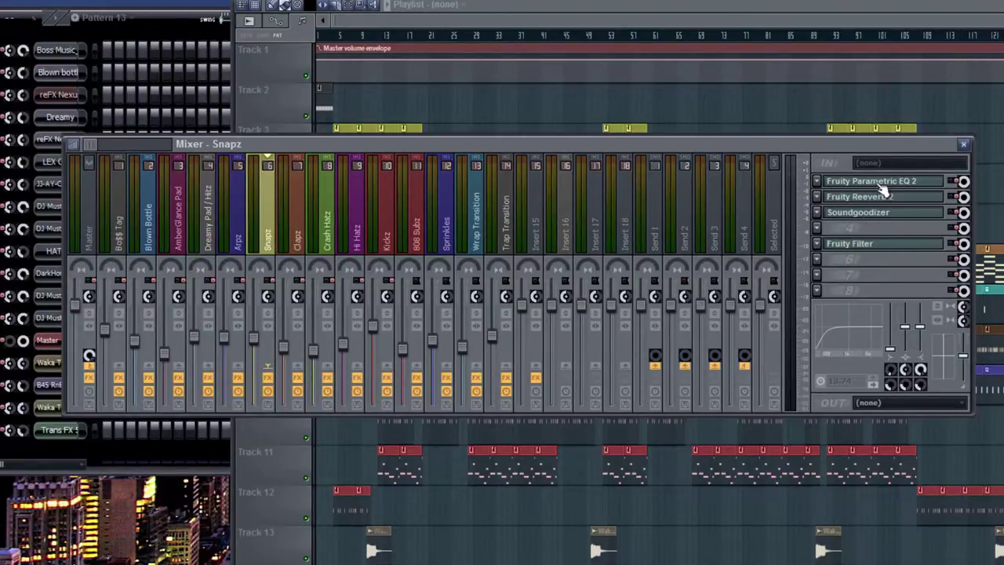
click(883, 187)
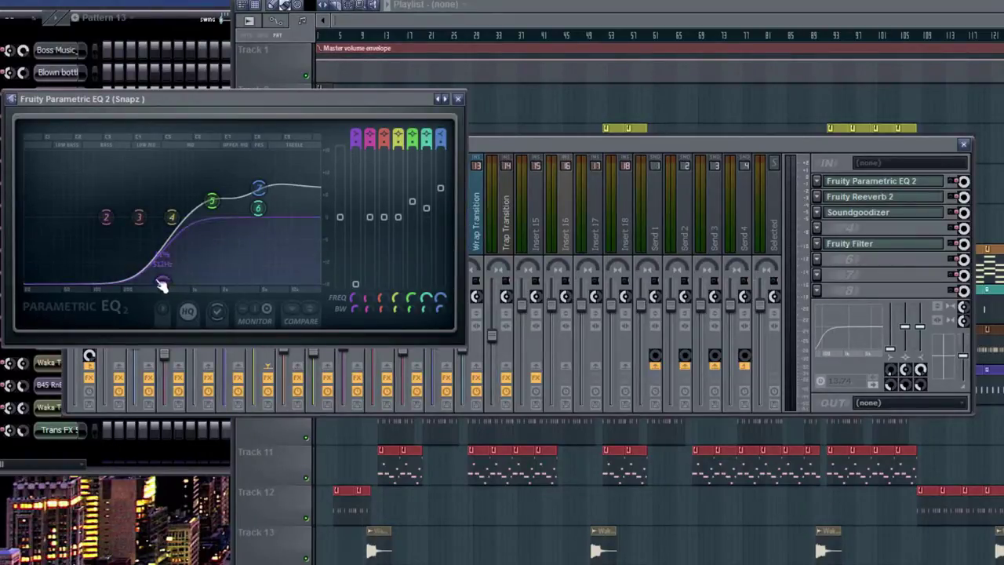
click(458, 99)
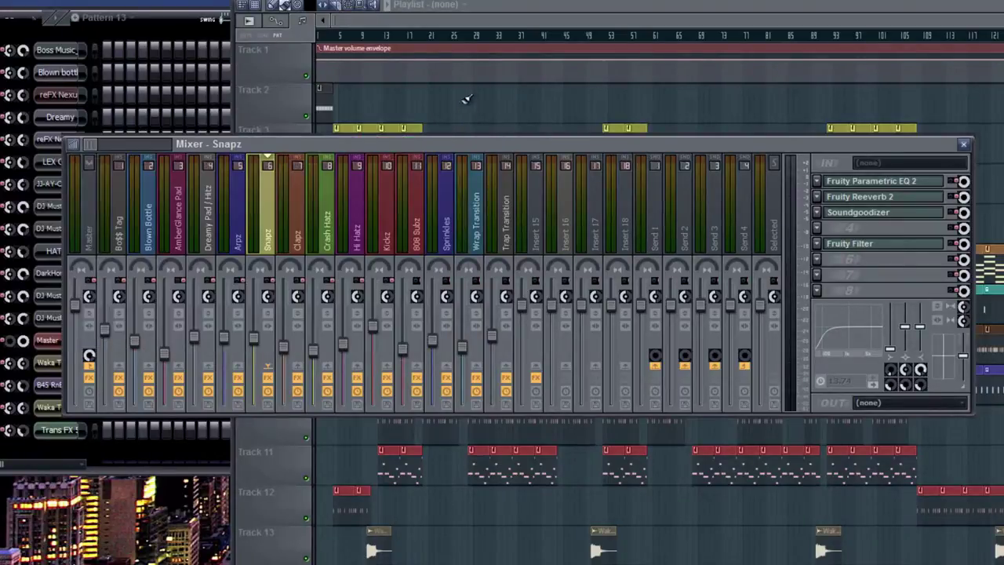
Look over the Clapz and Crash Hatz effect chains, then check the Kickz track's Fruity Parametric EQ 2 curve and close it.
click(302, 208)
click(335, 223)
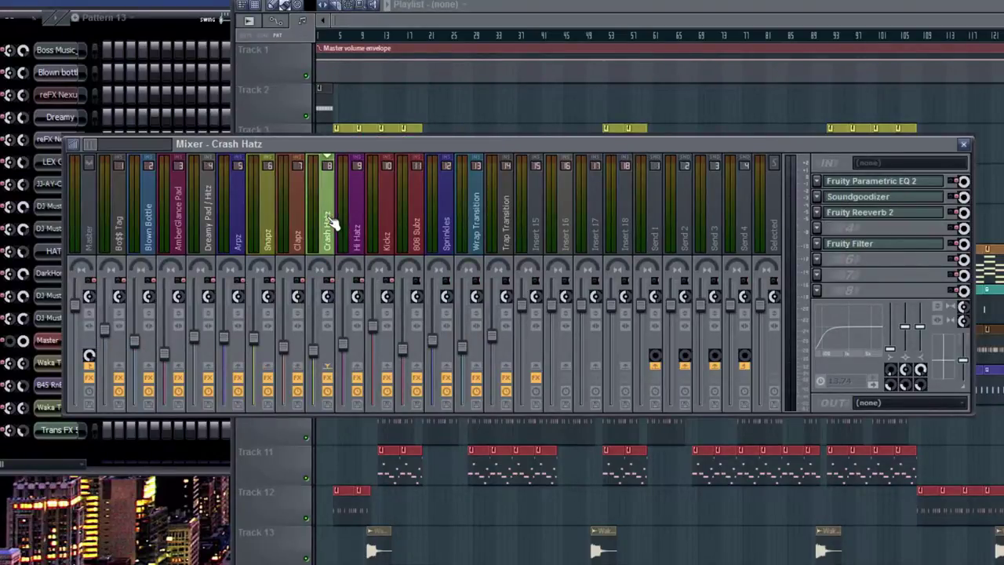
click(394, 226)
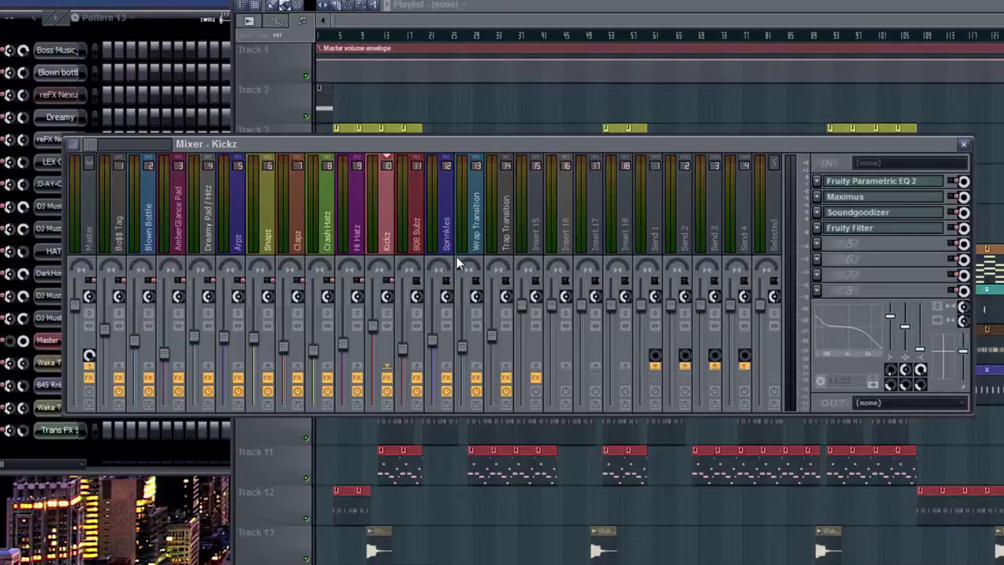
click(880, 186)
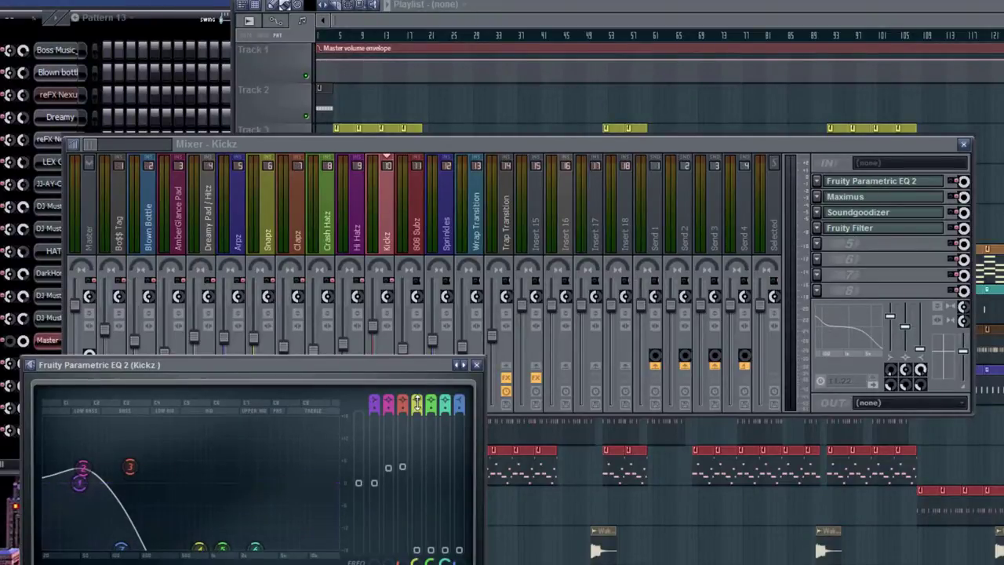
click(478, 365)
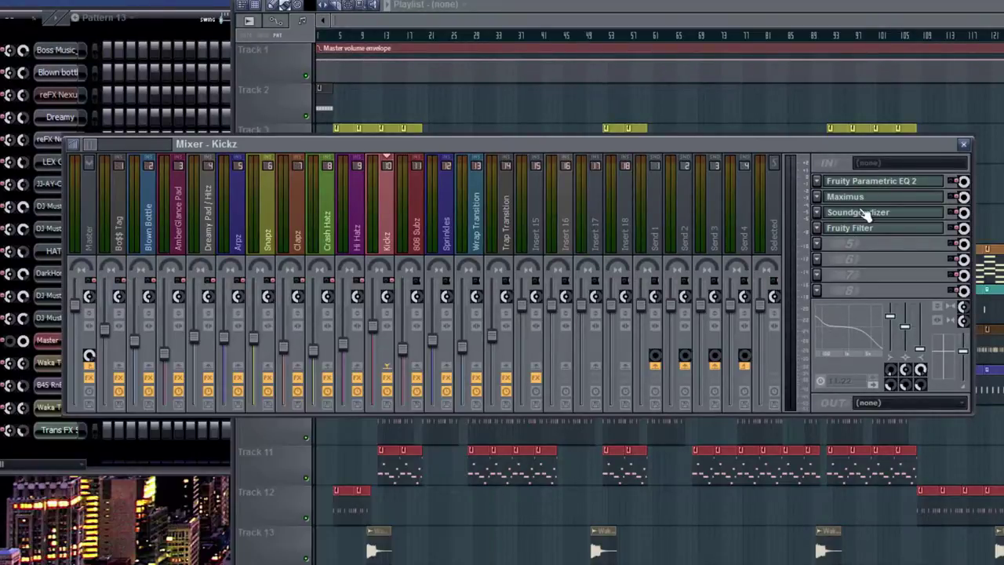
Browse the Maximus presets on the Kickz track without loading one, then open its Soundgoodizer to view the mode.
click(861, 197)
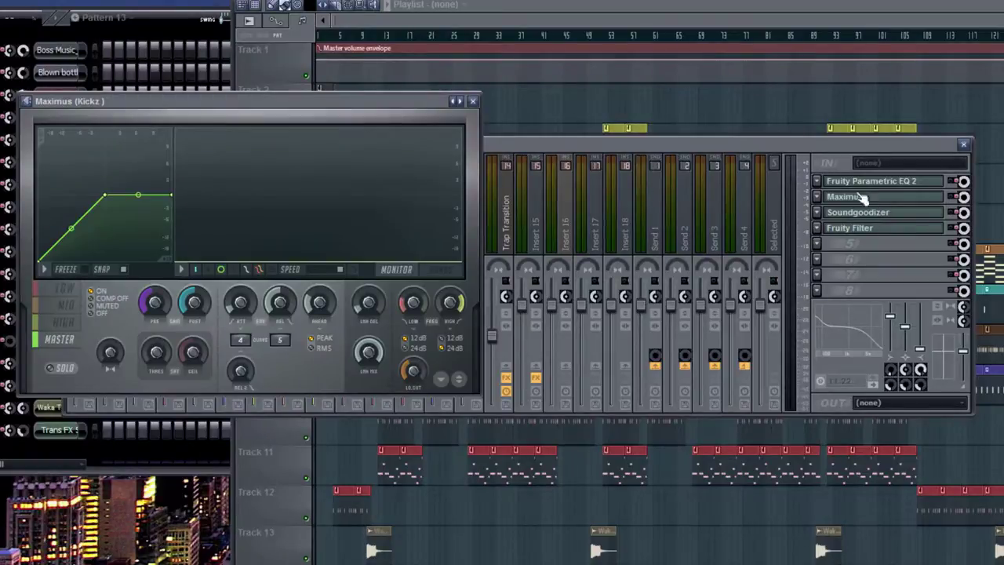
click(26, 102)
mouse_move(136, 143)
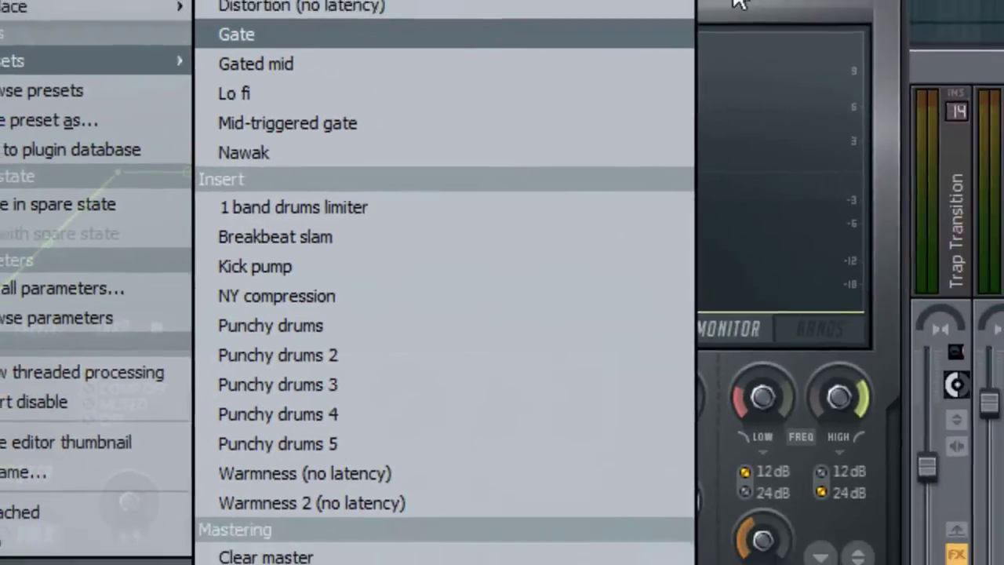
click(816, 5)
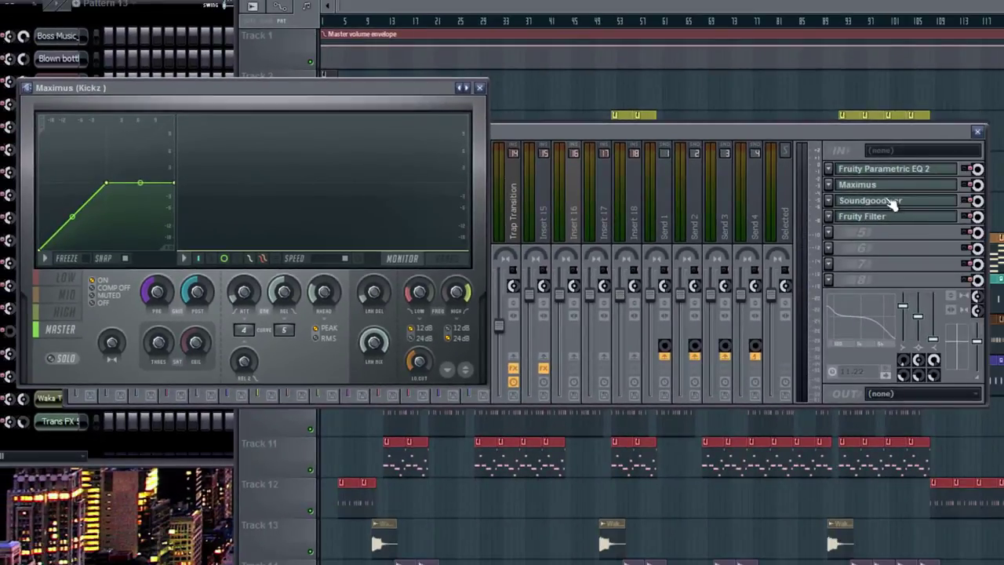
click(892, 202)
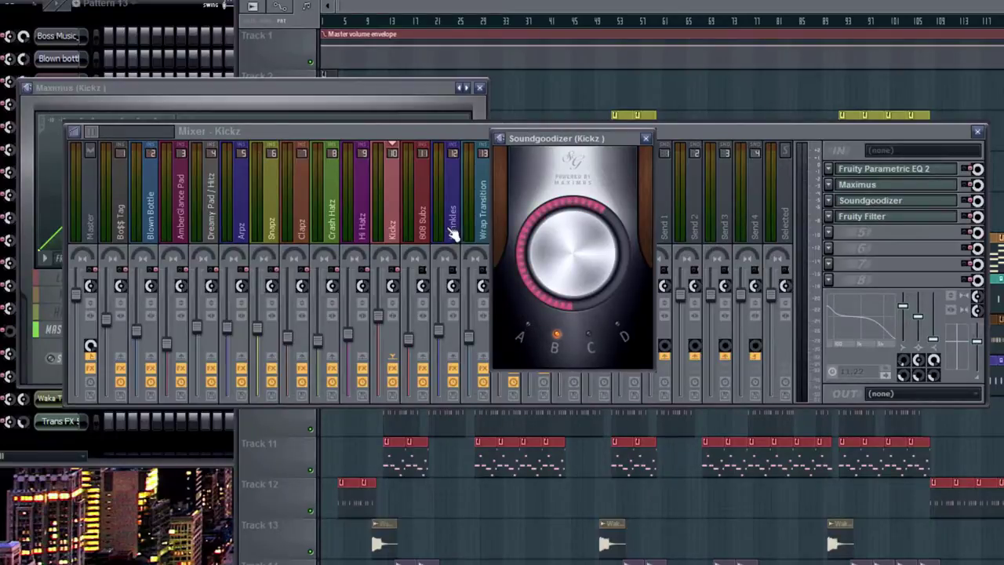
Close the Kickz track's Soundgoodizer, then review its Fruity Filter settings and close that plugin.
click(647, 140)
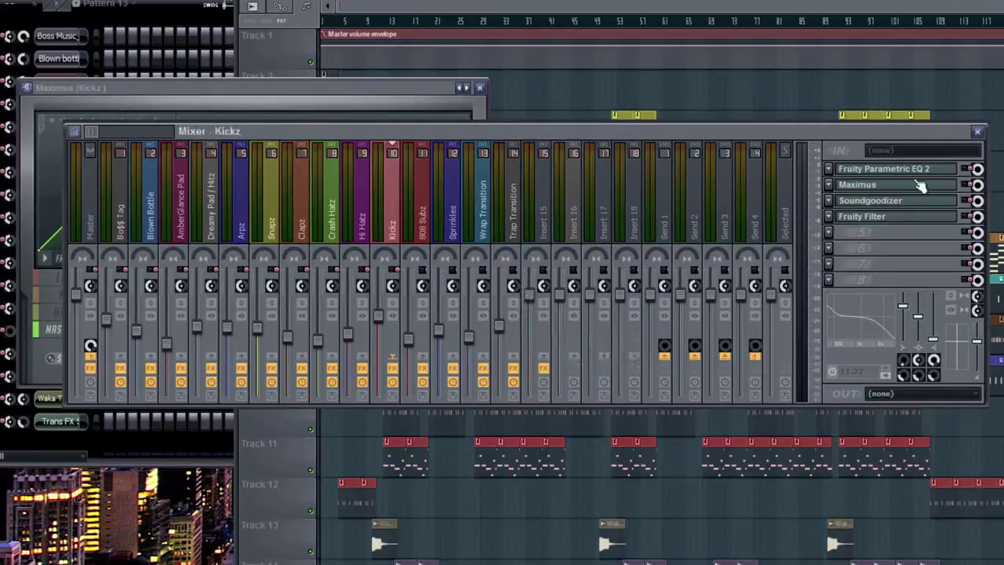
click(863, 218)
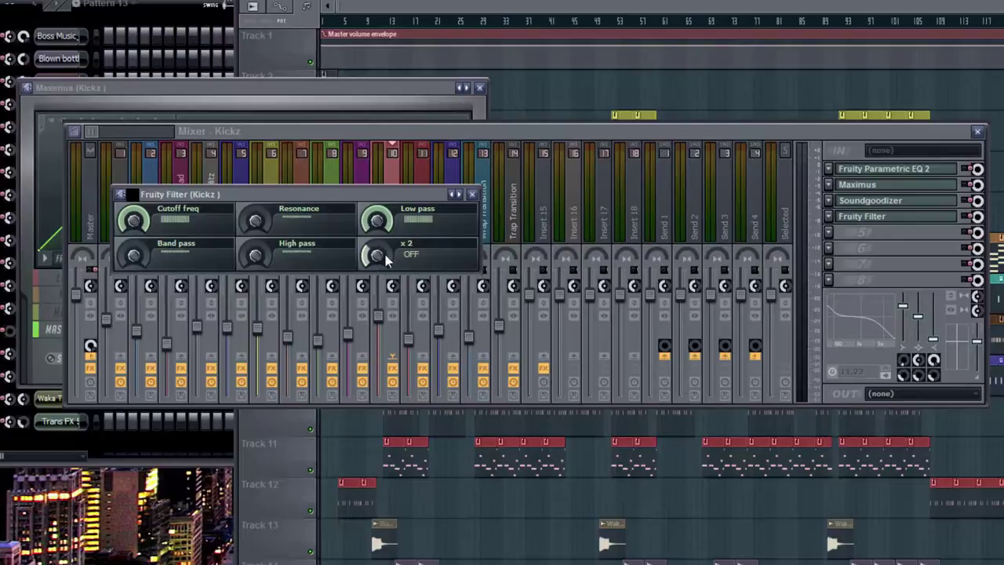
click(472, 193)
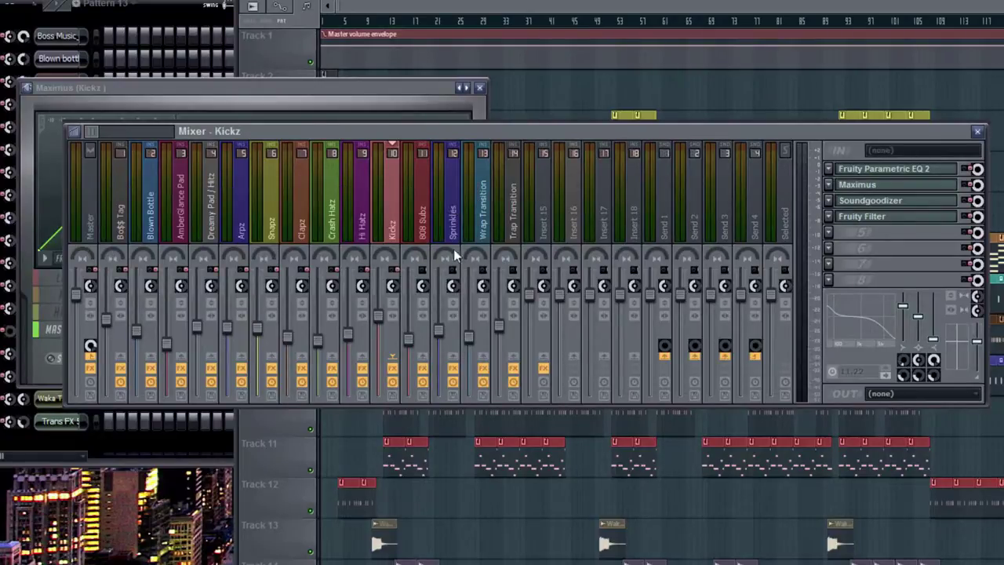
Review the Sprinkles track's Fruity Delay 2, Fruity Filter and Fruity Parametric EQ 2 settings, closing each plugin.
click(460, 226)
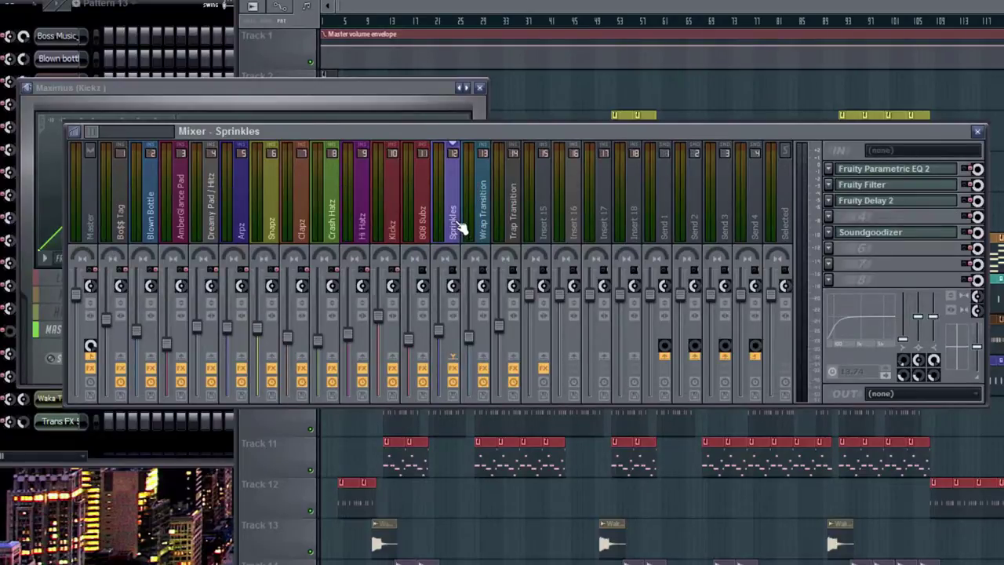
click(893, 204)
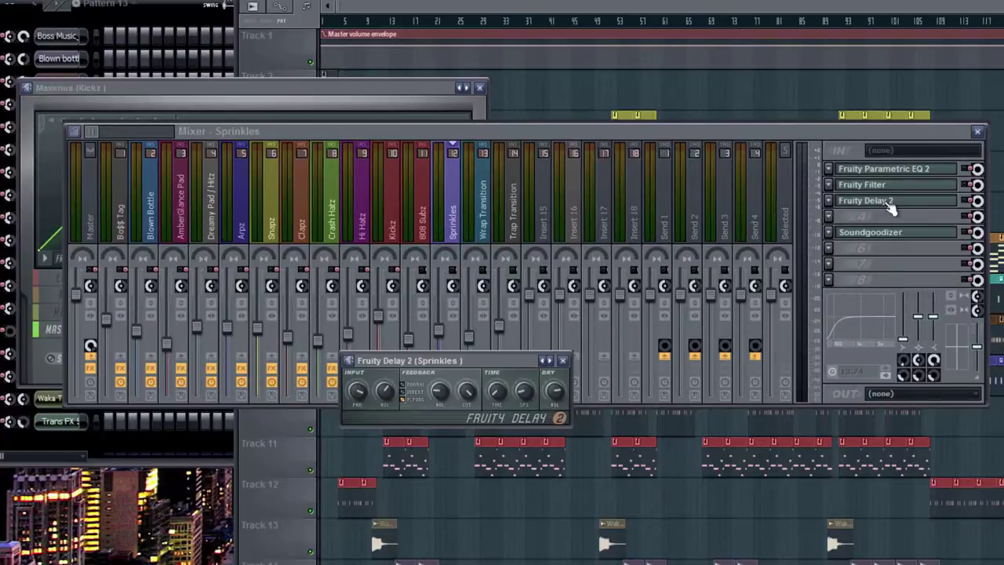
click(563, 360)
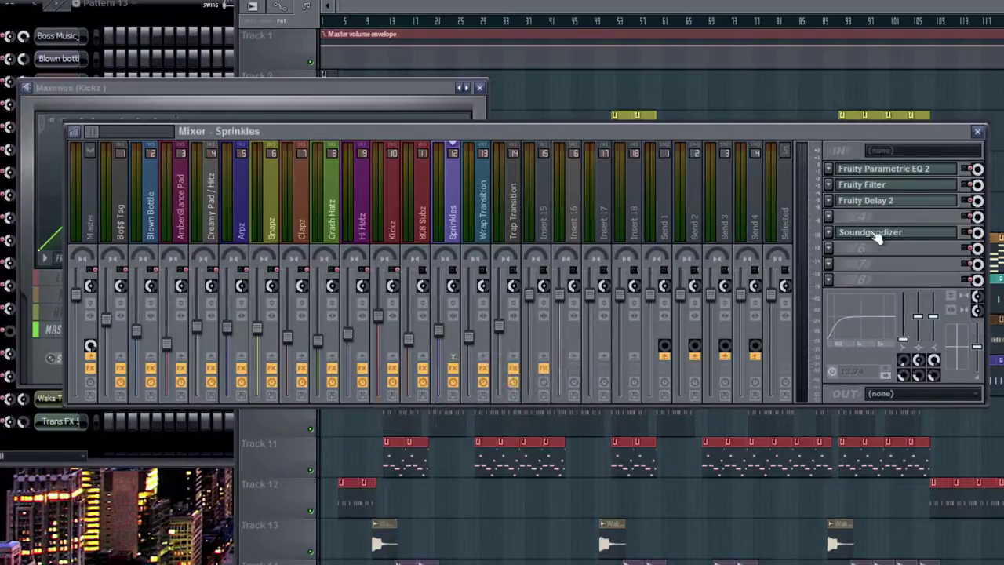
click(892, 187)
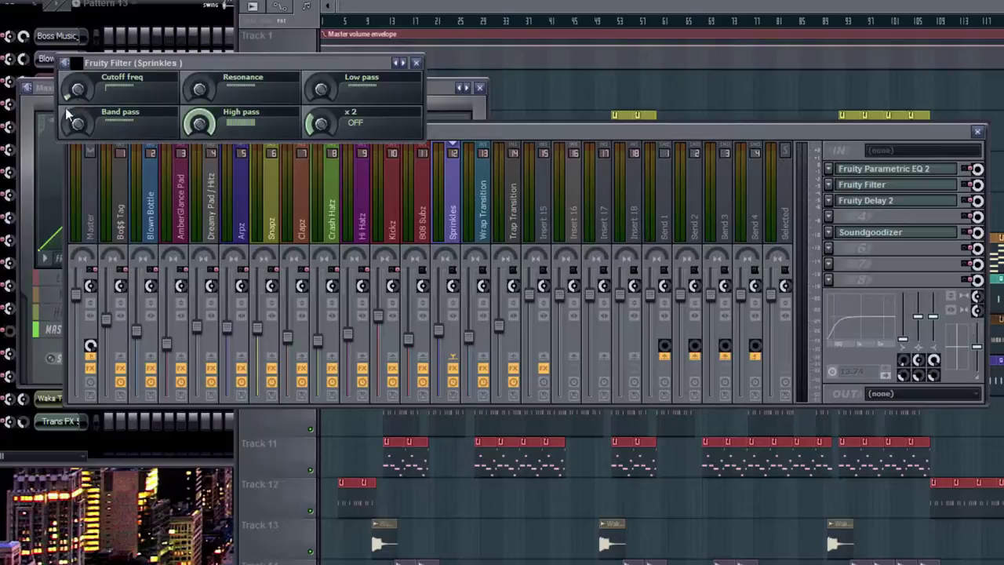
click(416, 63)
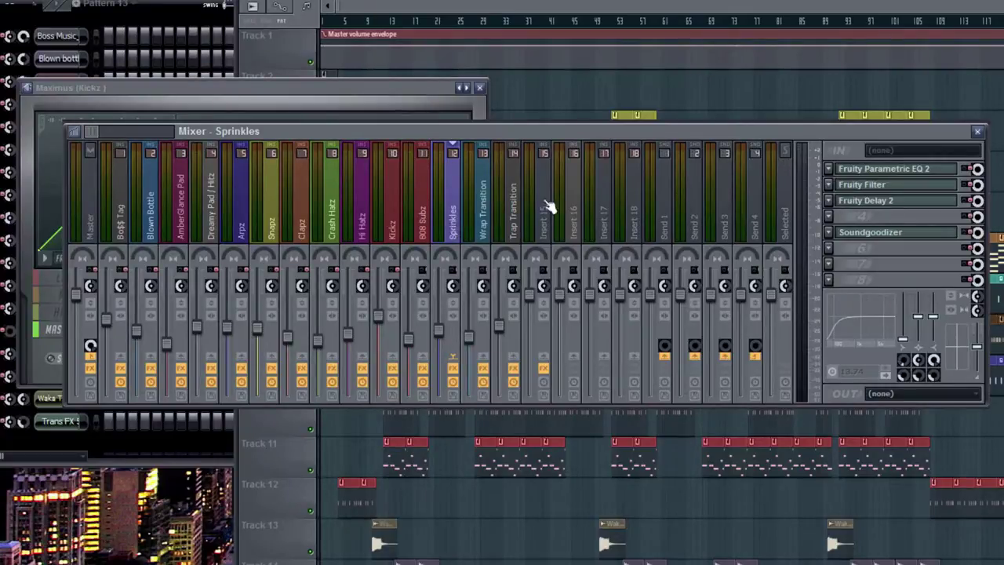
click(911, 178)
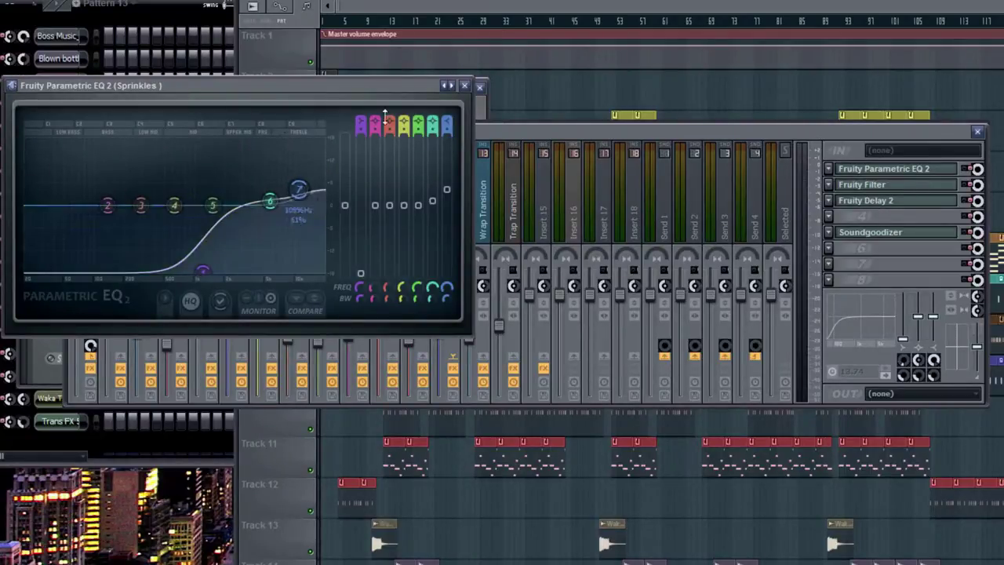
click(464, 86)
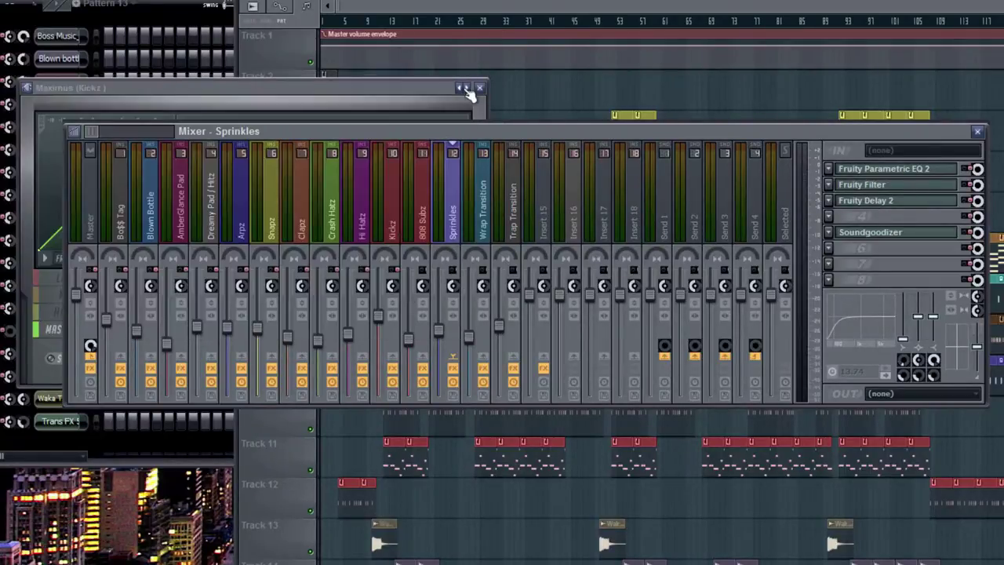
Look over the Wrap Transition and Trap Transition effect chains, then close the mixer and the Kickz track's Maximus.
click(485, 223)
click(511, 224)
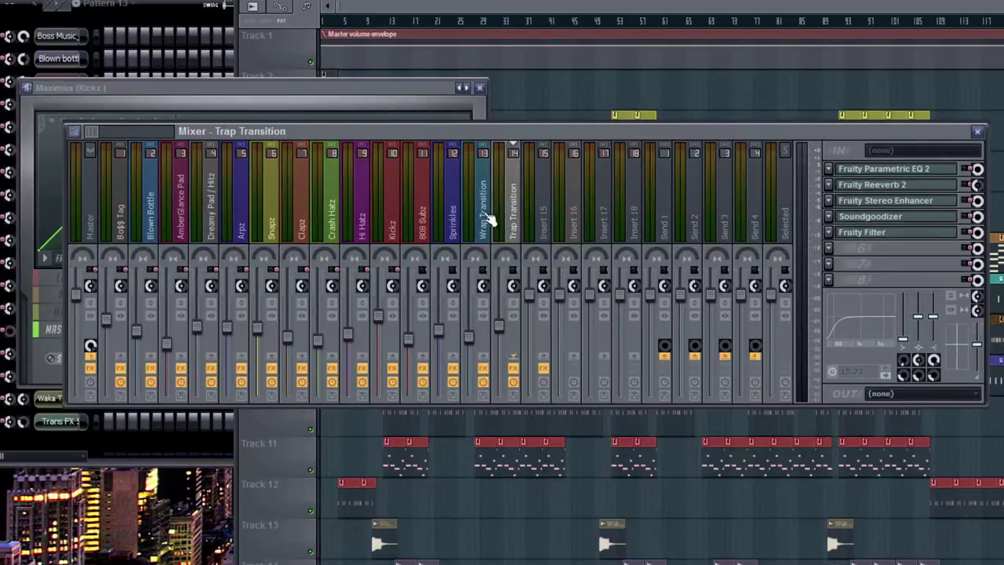
click(486, 220)
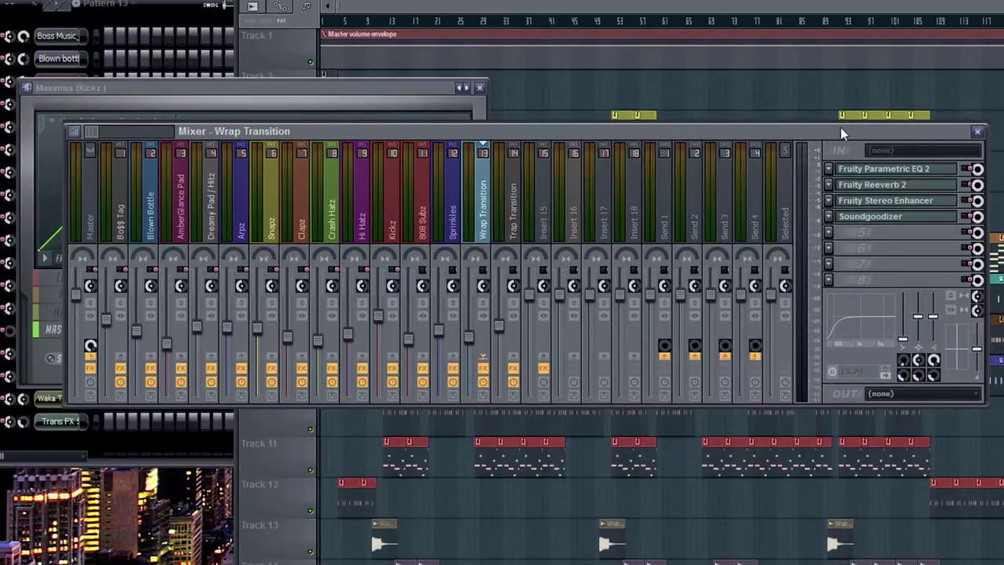
click(977, 131)
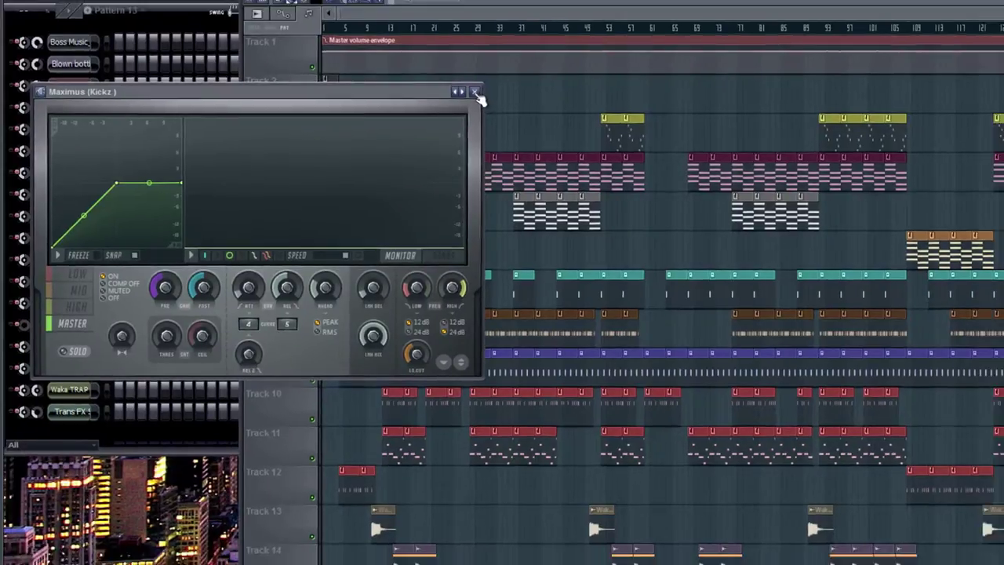
click(481, 88)
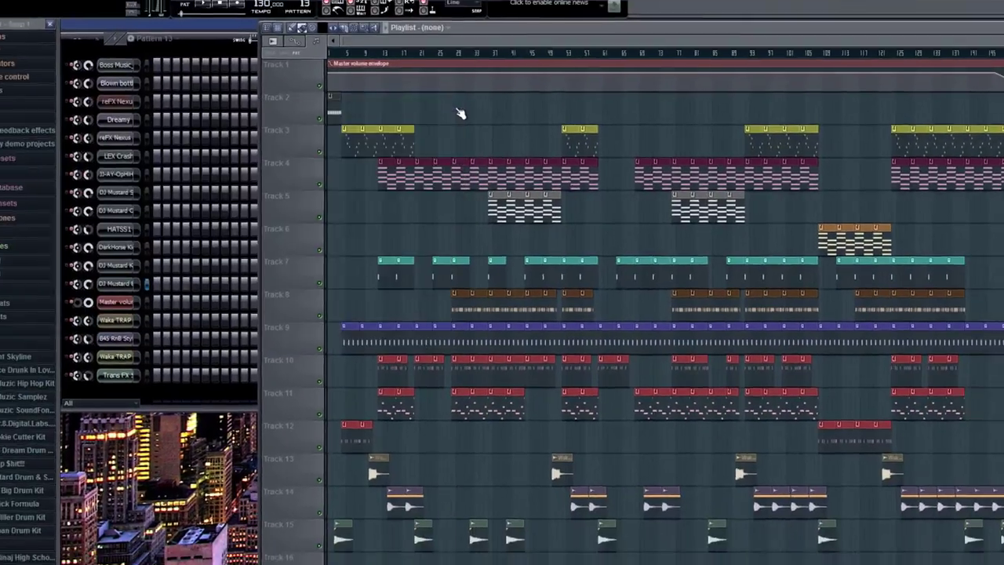